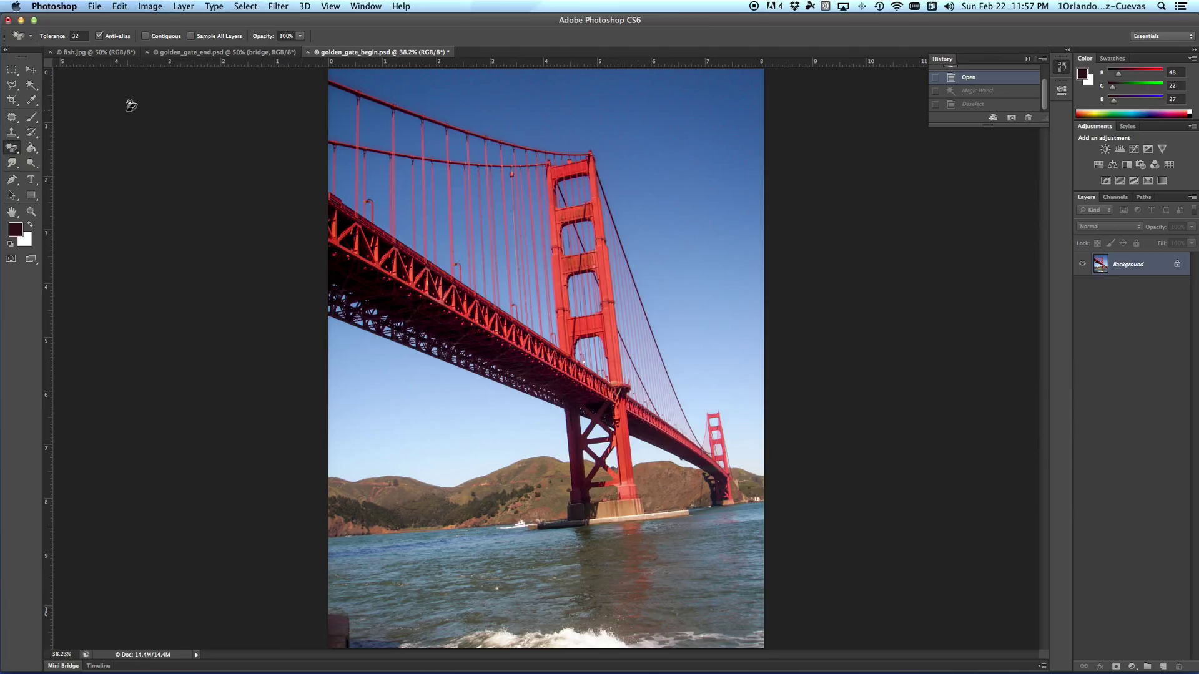
pyautogui.click(31, 85)
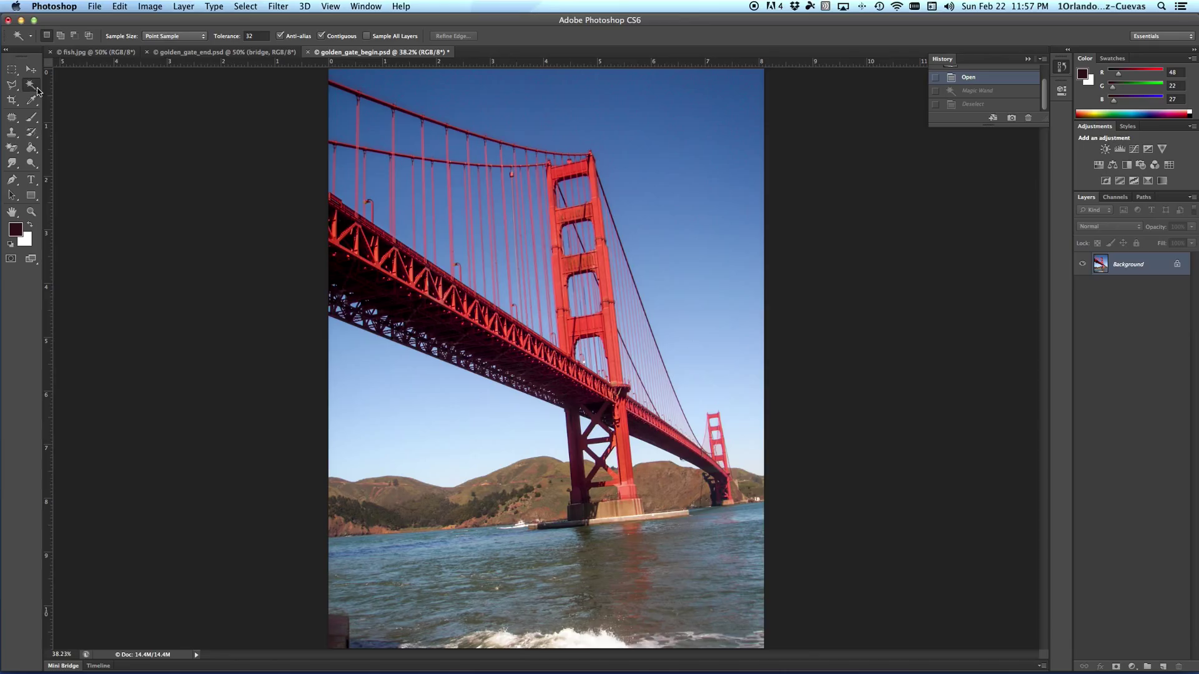
pyautogui.click(615, 107)
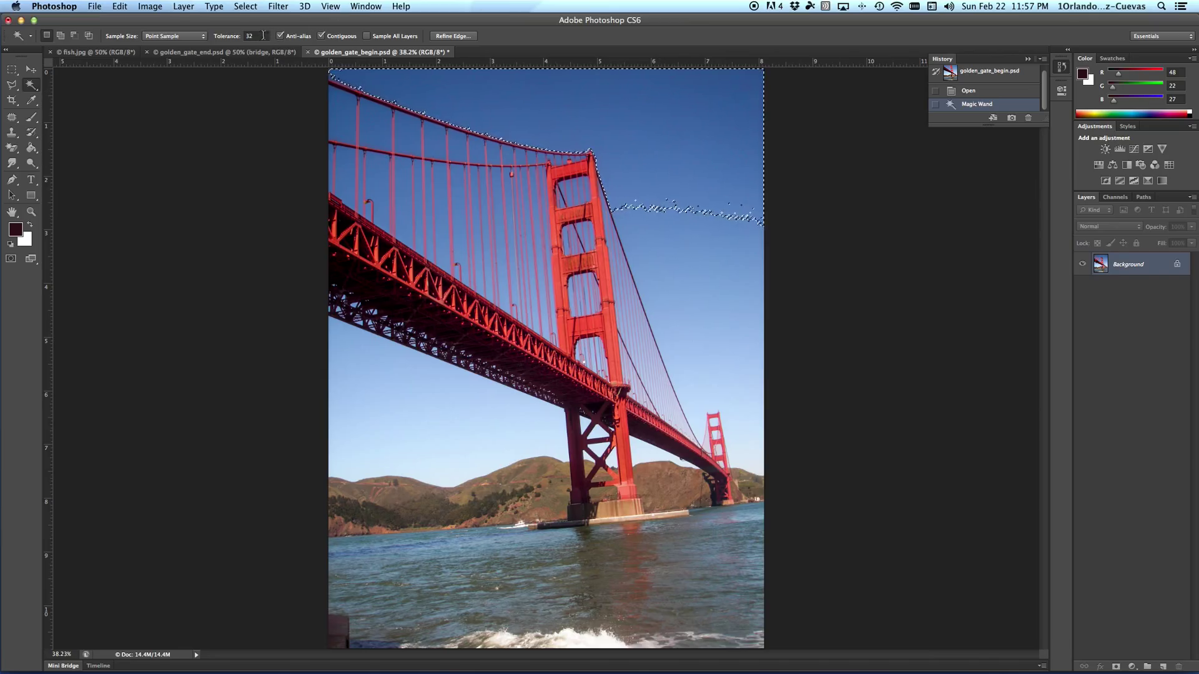
pyautogui.click(227, 35)
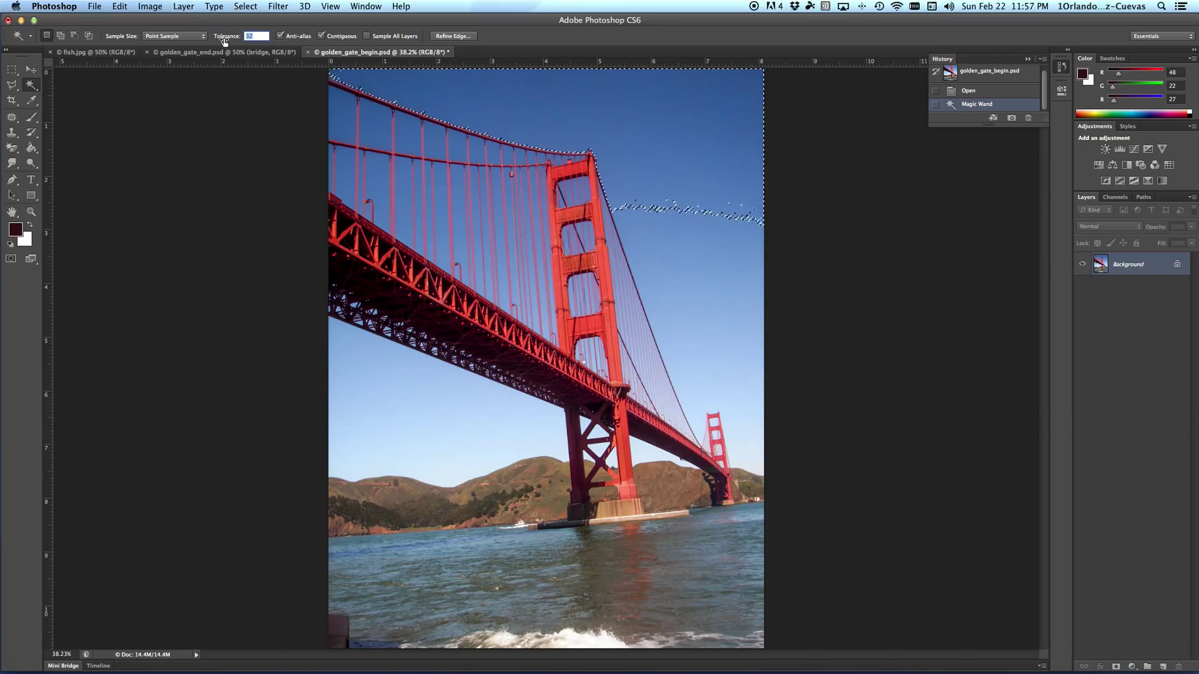
pyautogui.write('64')
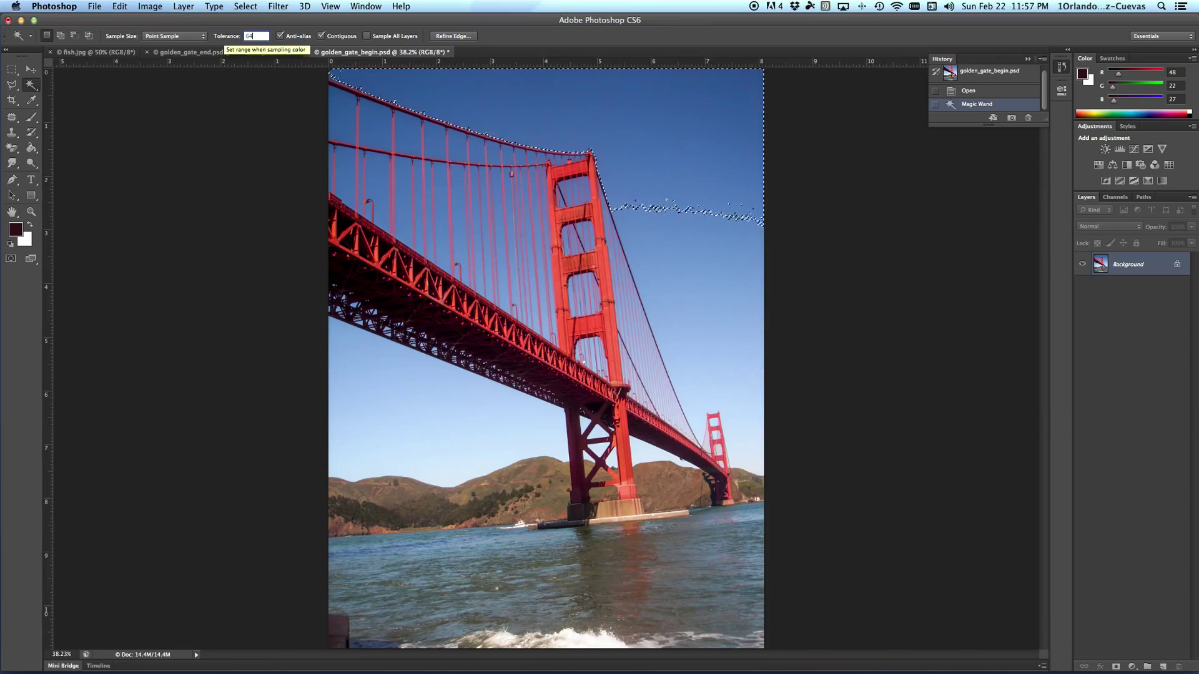
pyautogui.click(653, 107)
pyautogui.click(656, 109)
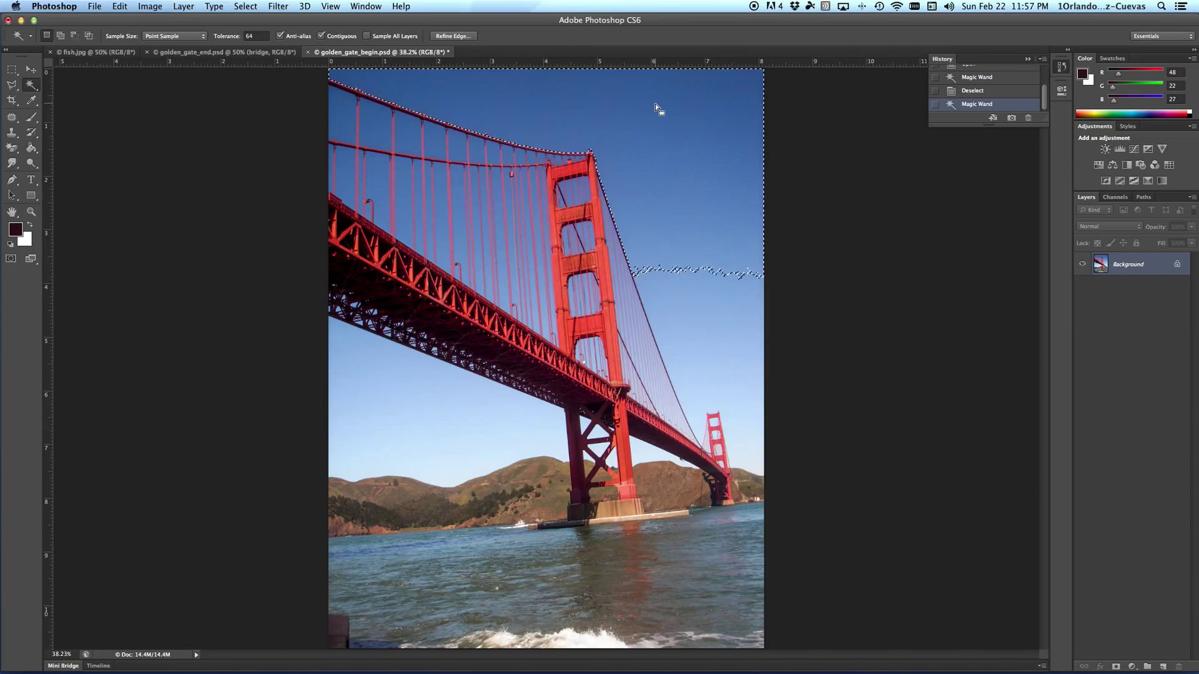
pyautogui.click(216, 38)
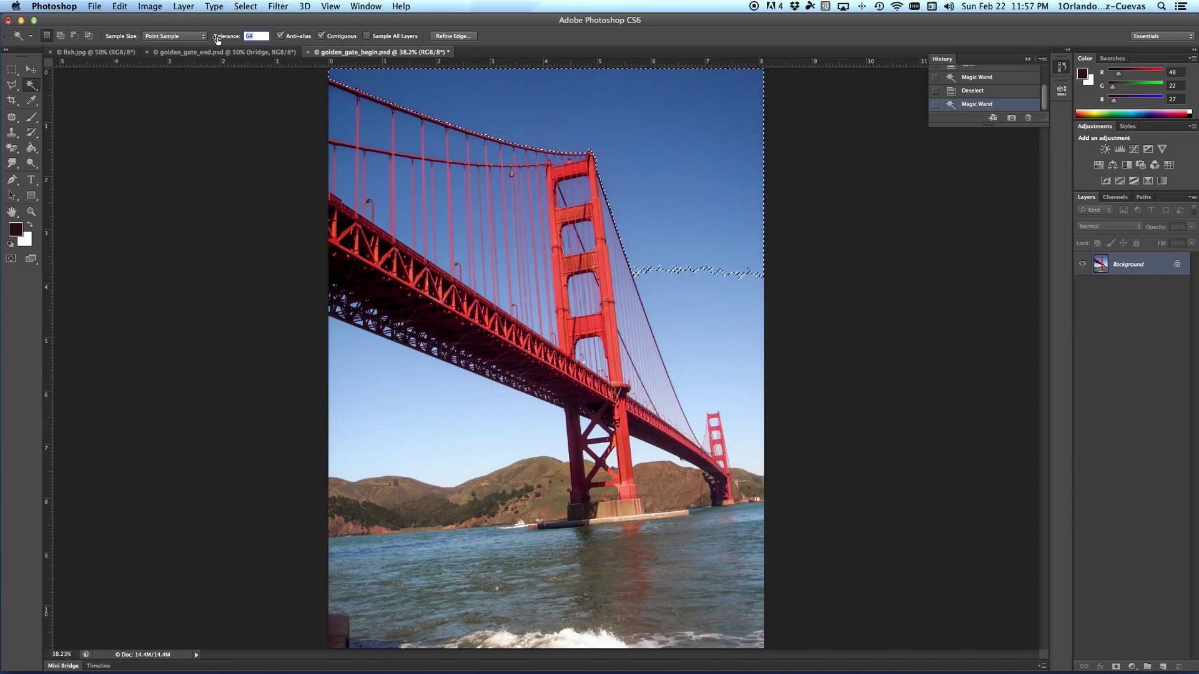
pyautogui.write('12')
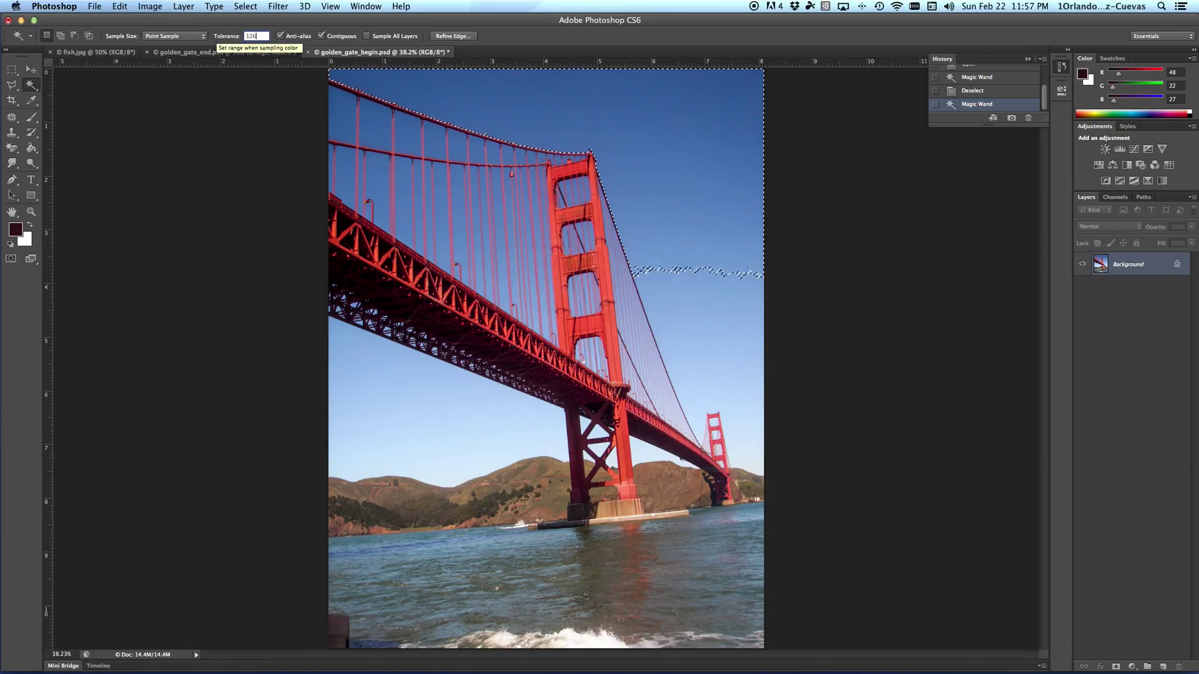
pyautogui.press('BackSpace')
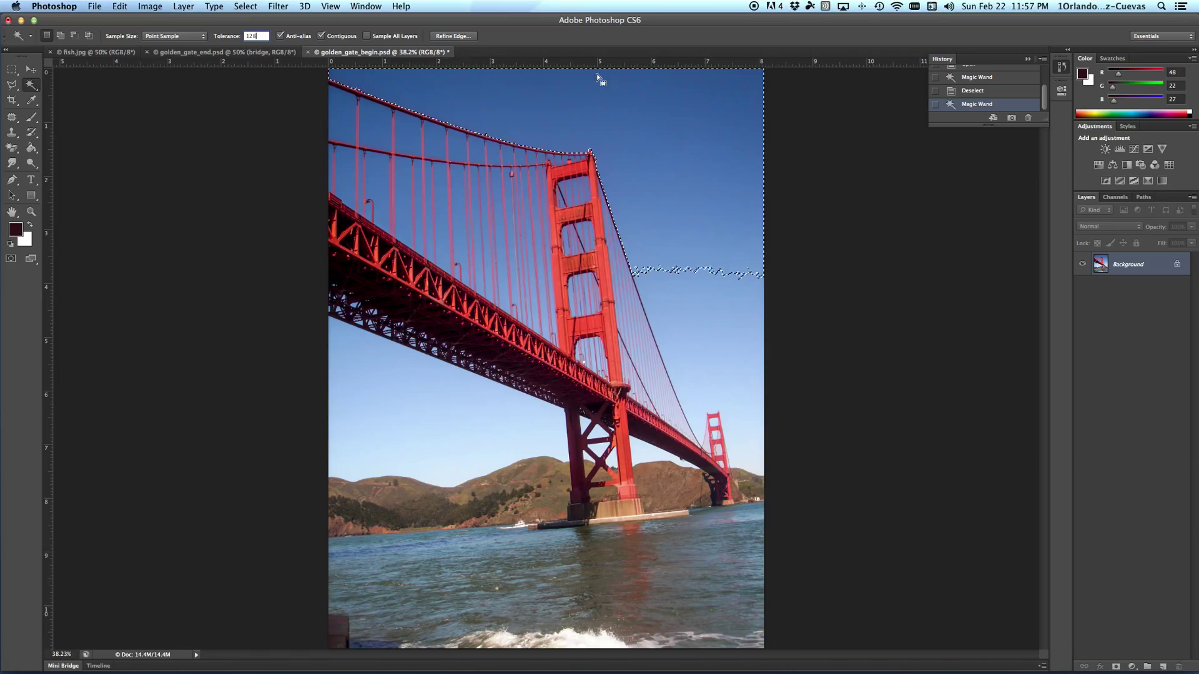
pyautogui.press('Return')
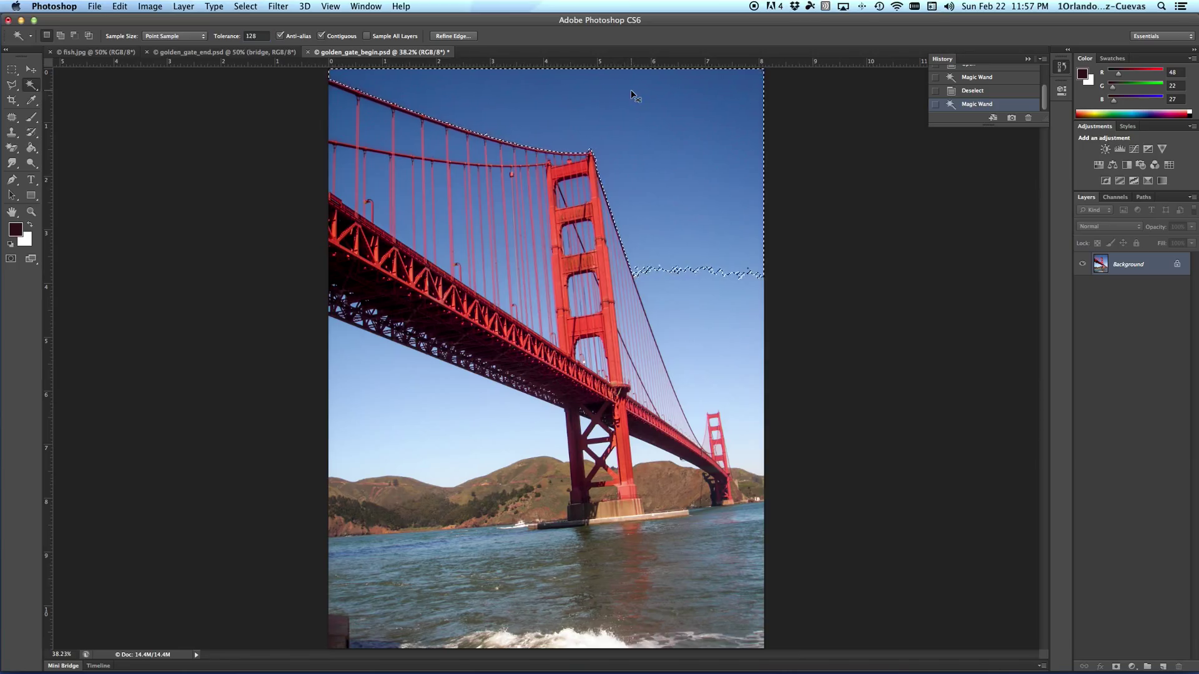
pyautogui.hotkey('ctrl', 'd')
pyautogui.click(642, 92)
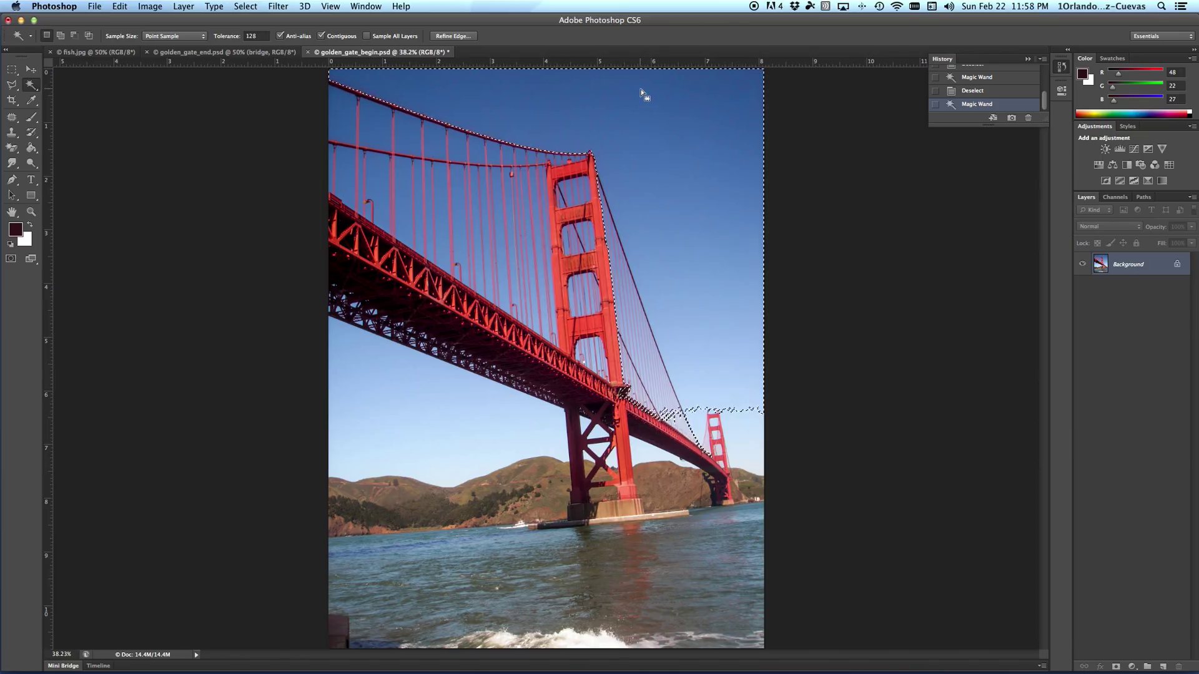
pyautogui.hotkey('ctrl', 'd')
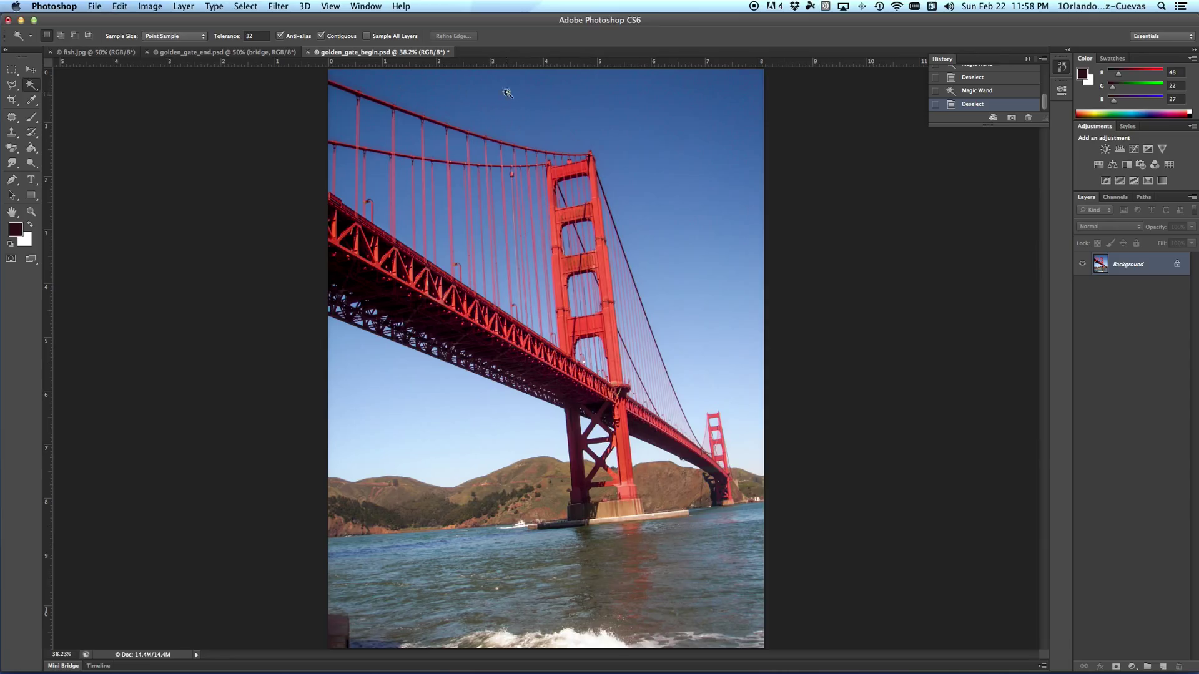
# Magic Wand the sky non-contiguously, adding patches between the cables, below the deck and above the hills
pyautogui.click(534, 101)
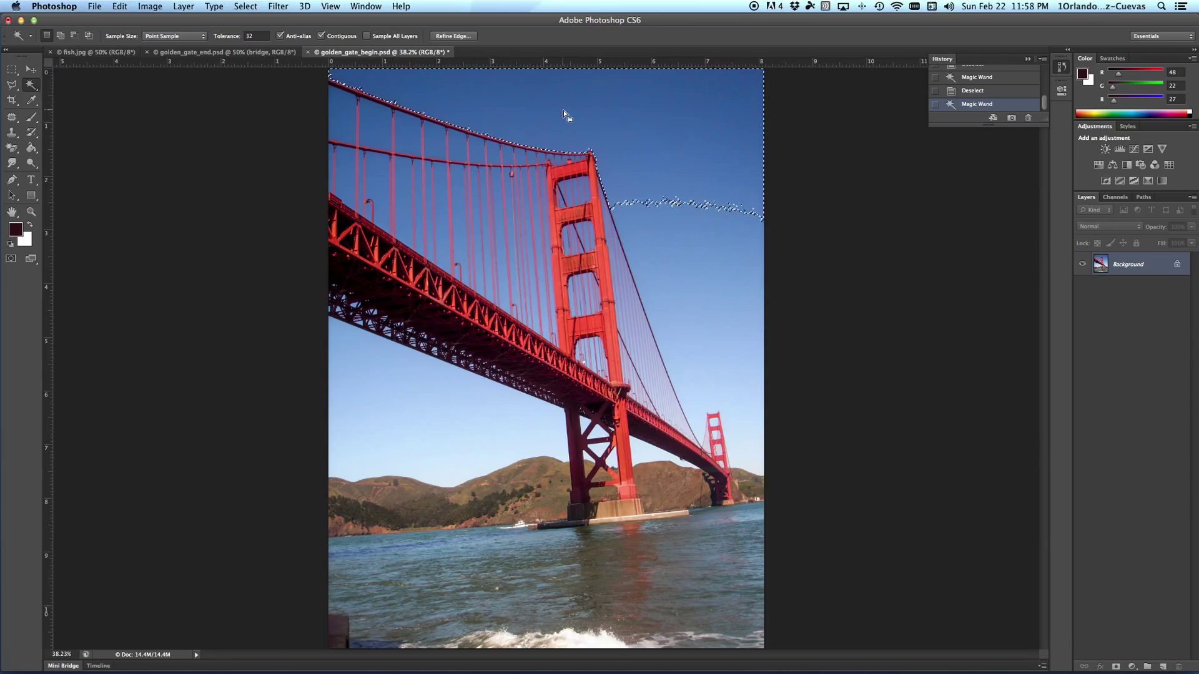
pyautogui.press('super+d')
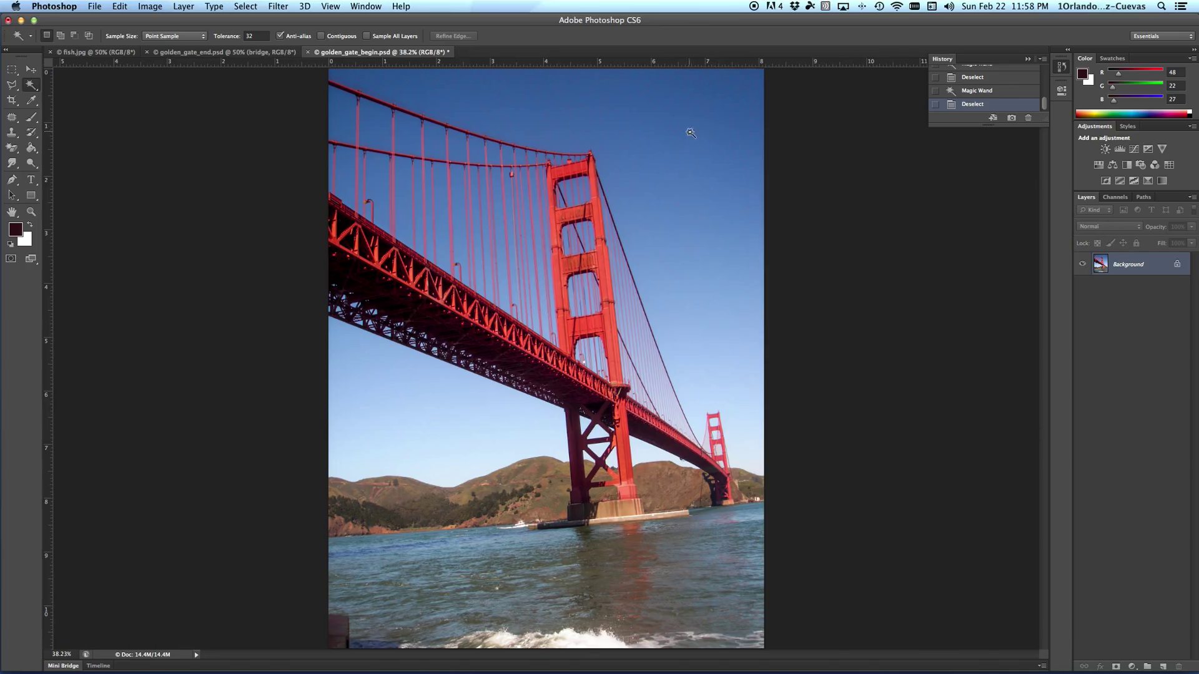
pyautogui.click(659, 116)
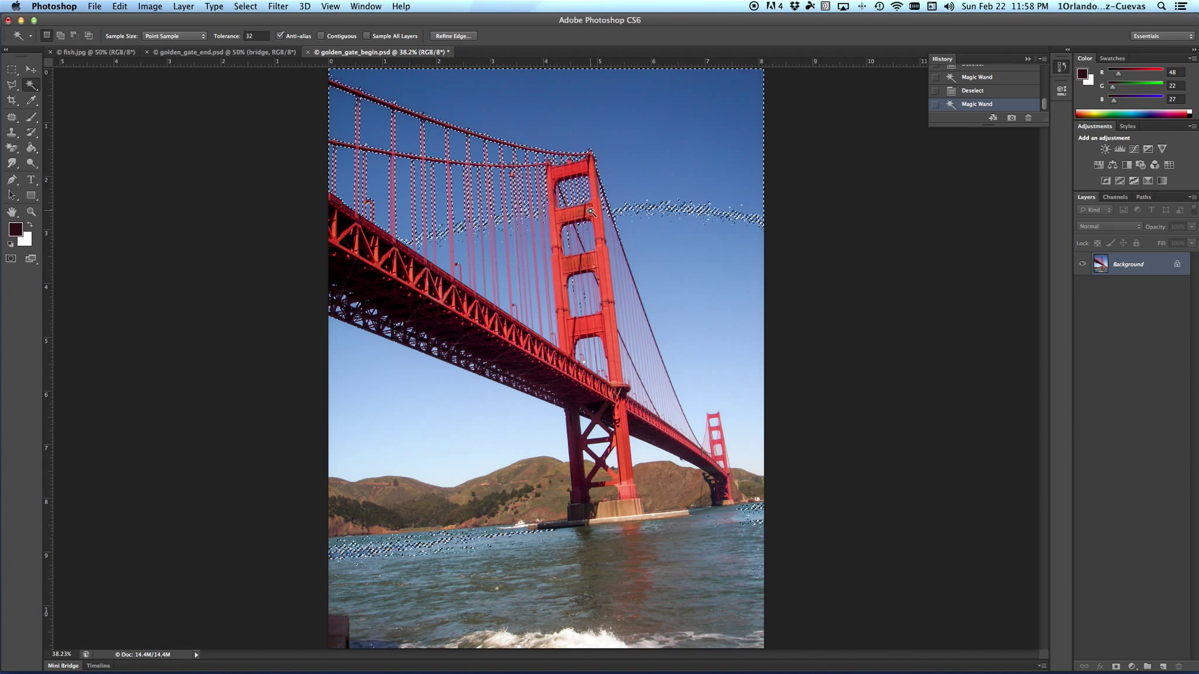
pyautogui.press('shift')
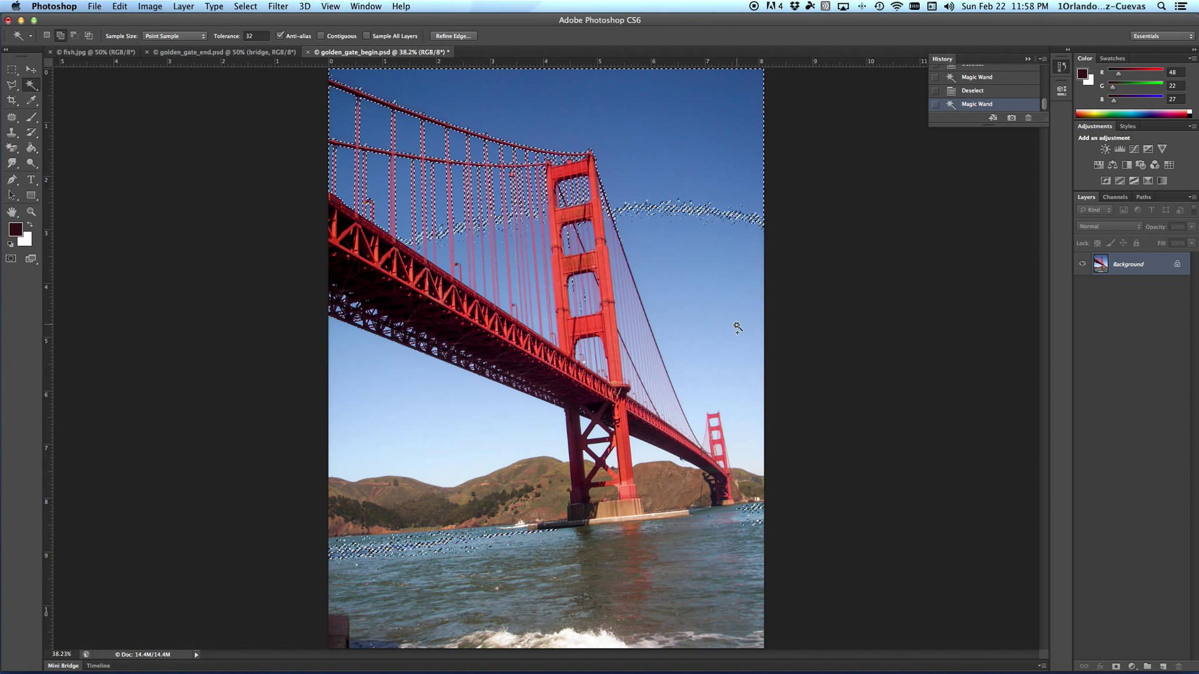
pyautogui.keyDown('shift'); pyautogui.click(655, 236); pyautogui.keyUp('shift')
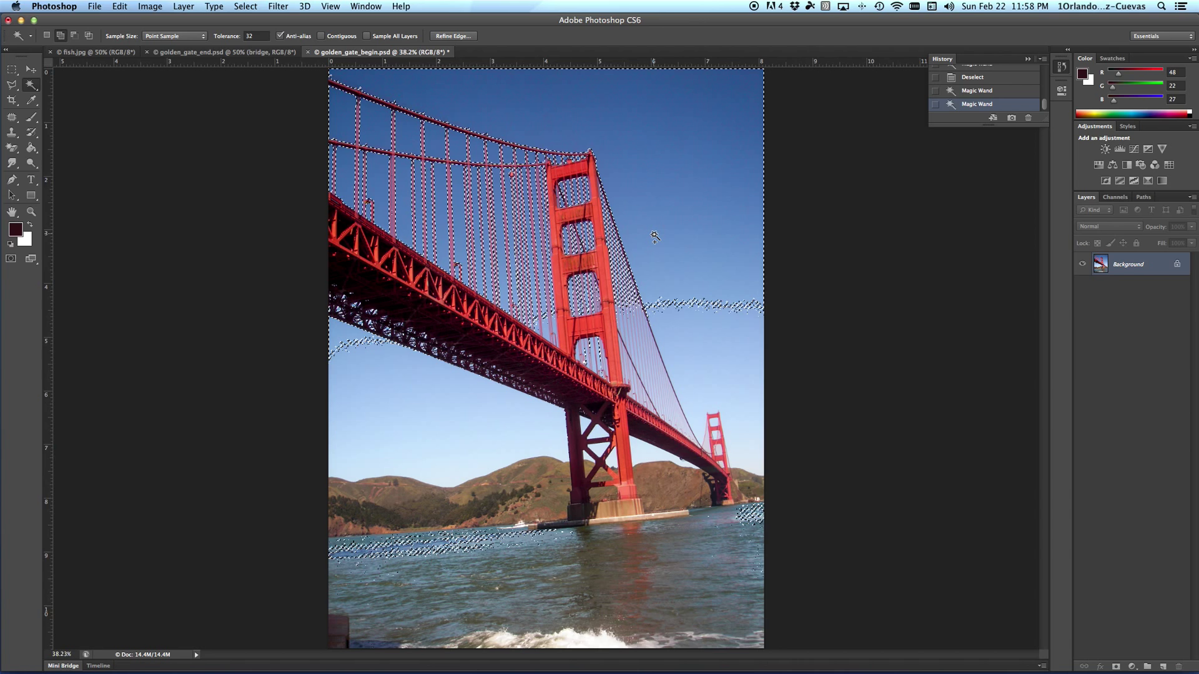
pyautogui.keyDown('shift'); pyautogui.click(498, 432); pyautogui.keyUp('shift')
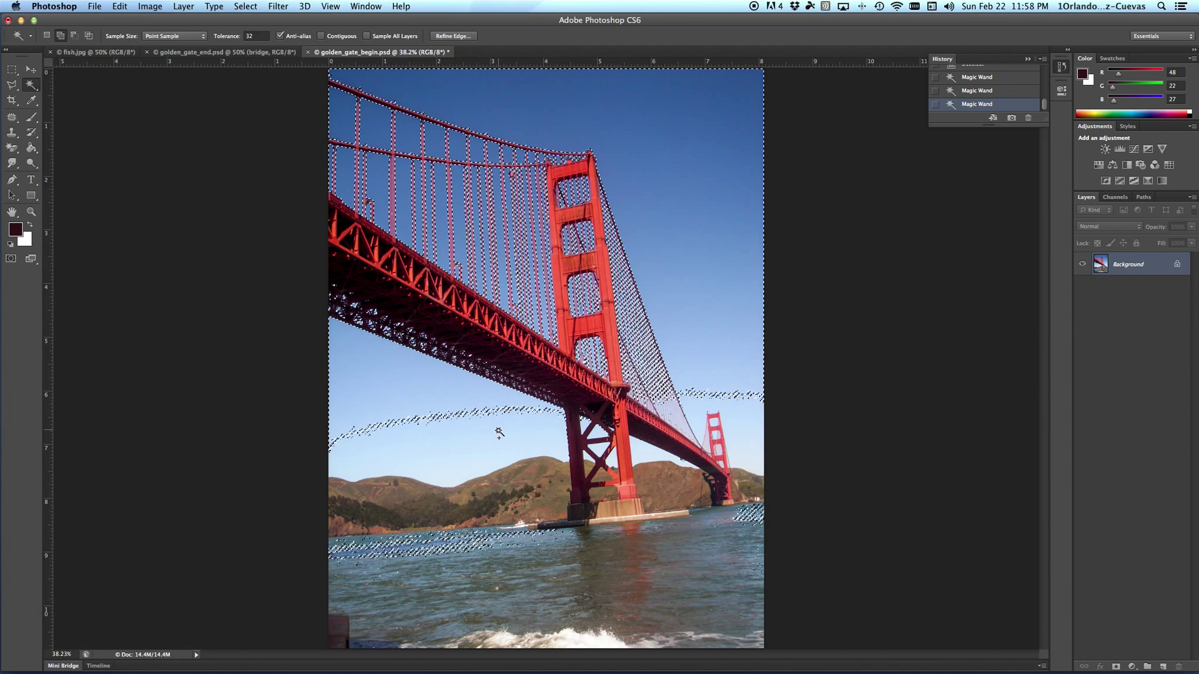
pyautogui.keyDown('shift'); pyautogui.click(736, 438); pyautogui.keyUp('shift')
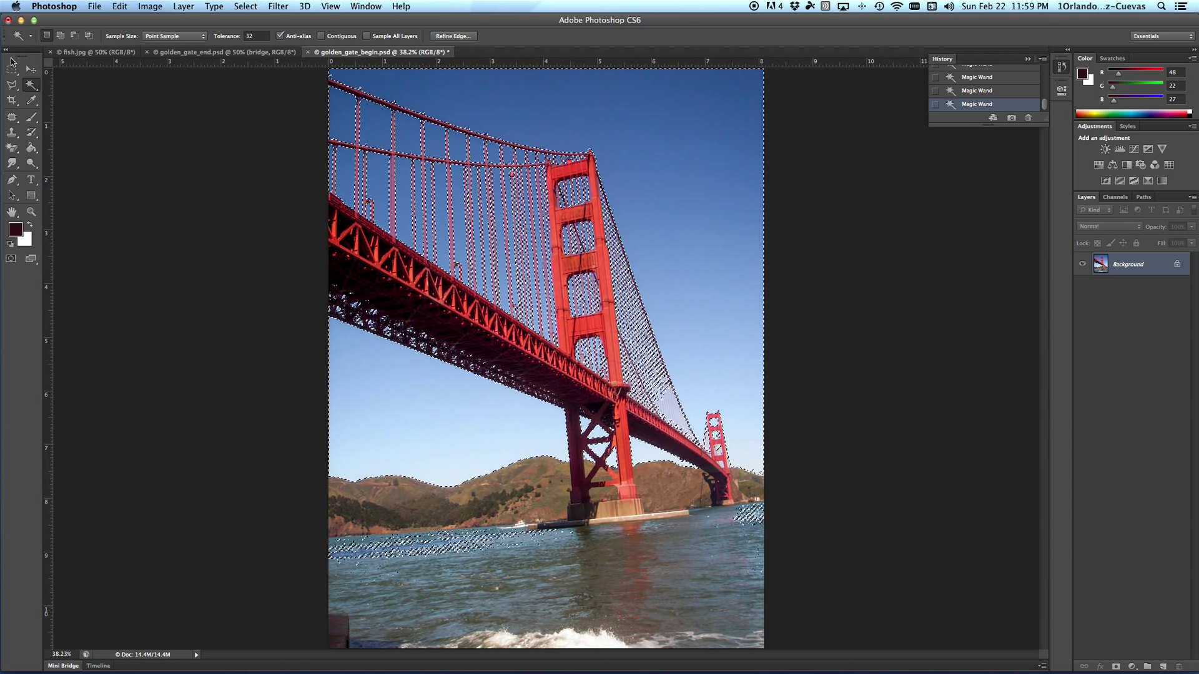
# Subtract the water band below the shoreline from the selection with the Lasso
pyautogui.click(34, 88)
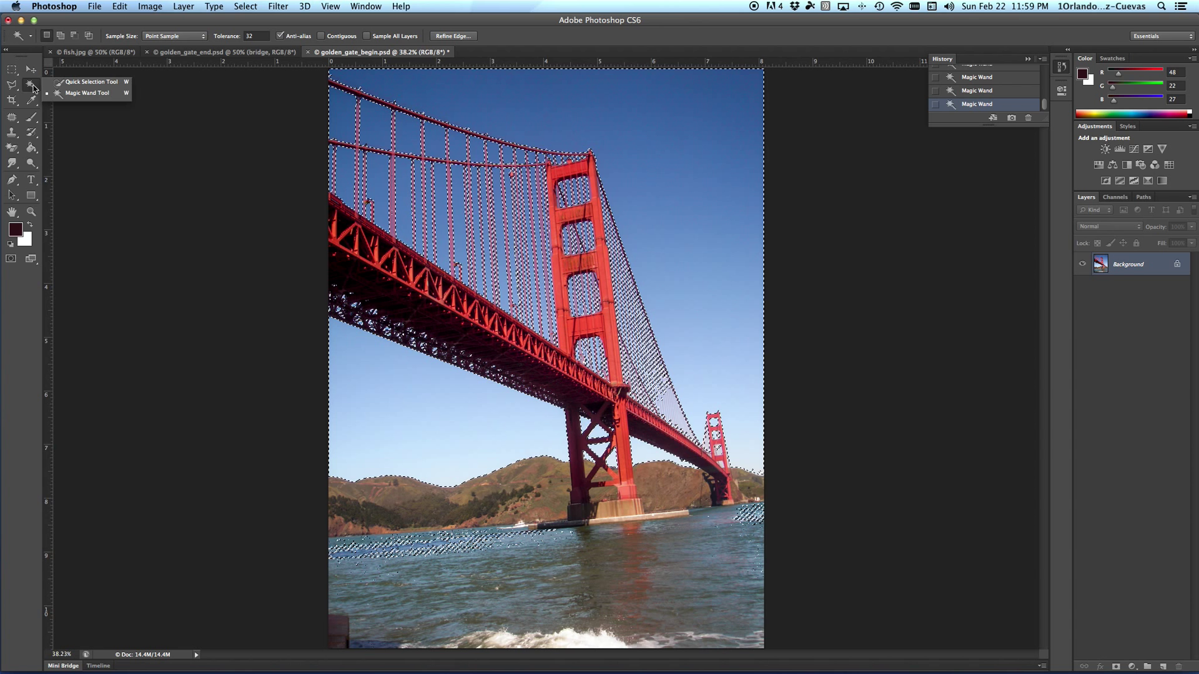
pyautogui.click(14, 87)
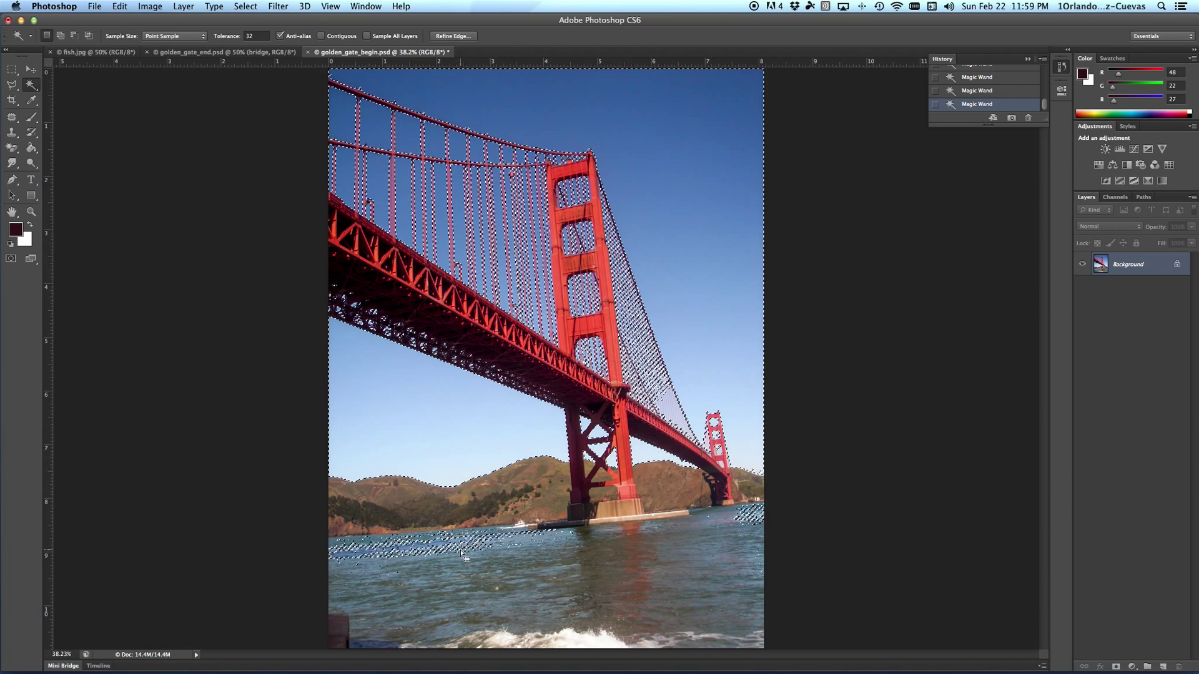
pyautogui.press('alt')
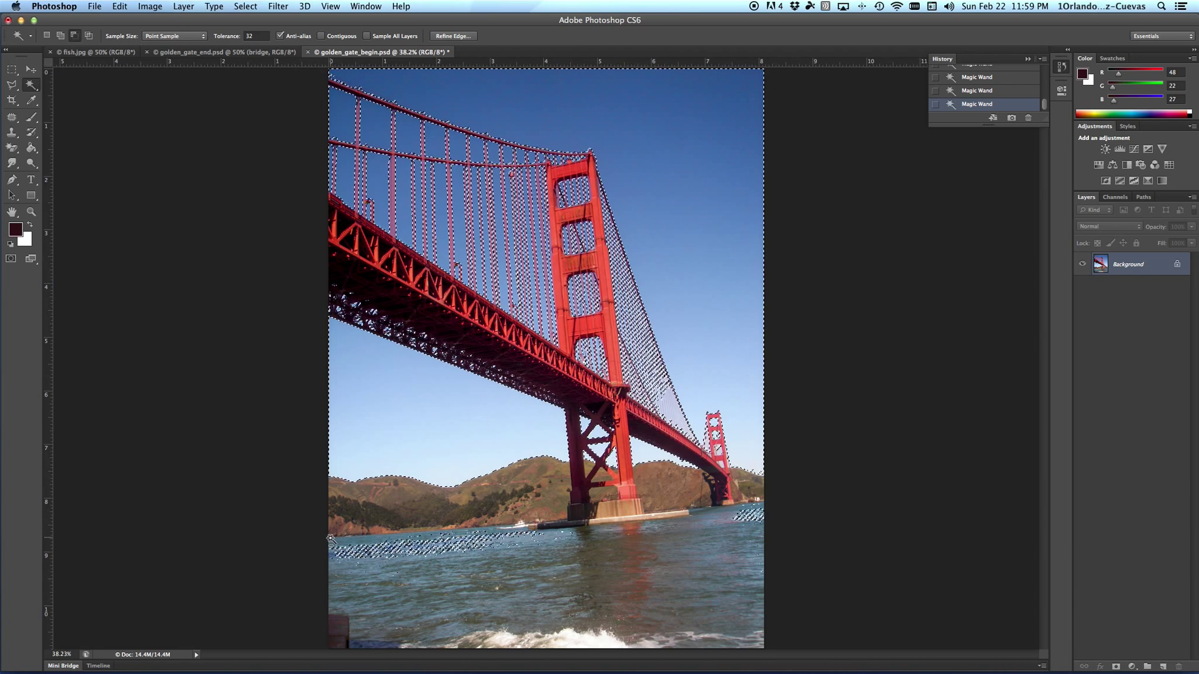
pyautogui.click(12, 88)
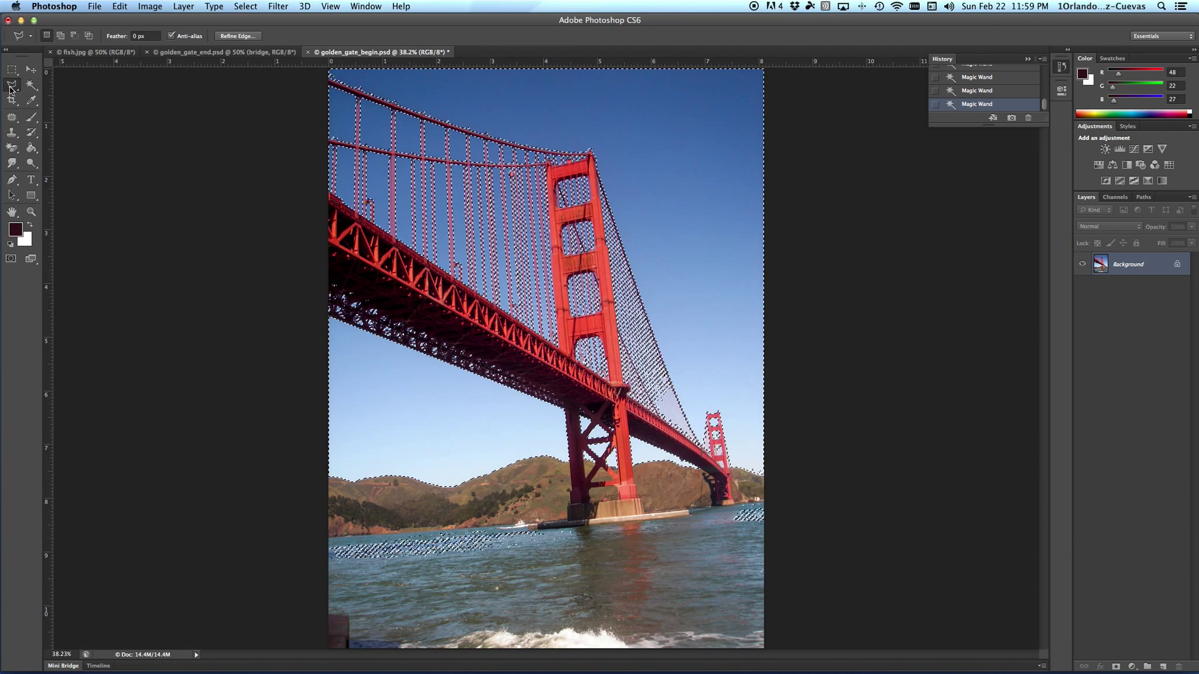
pyautogui.click(73, 36)
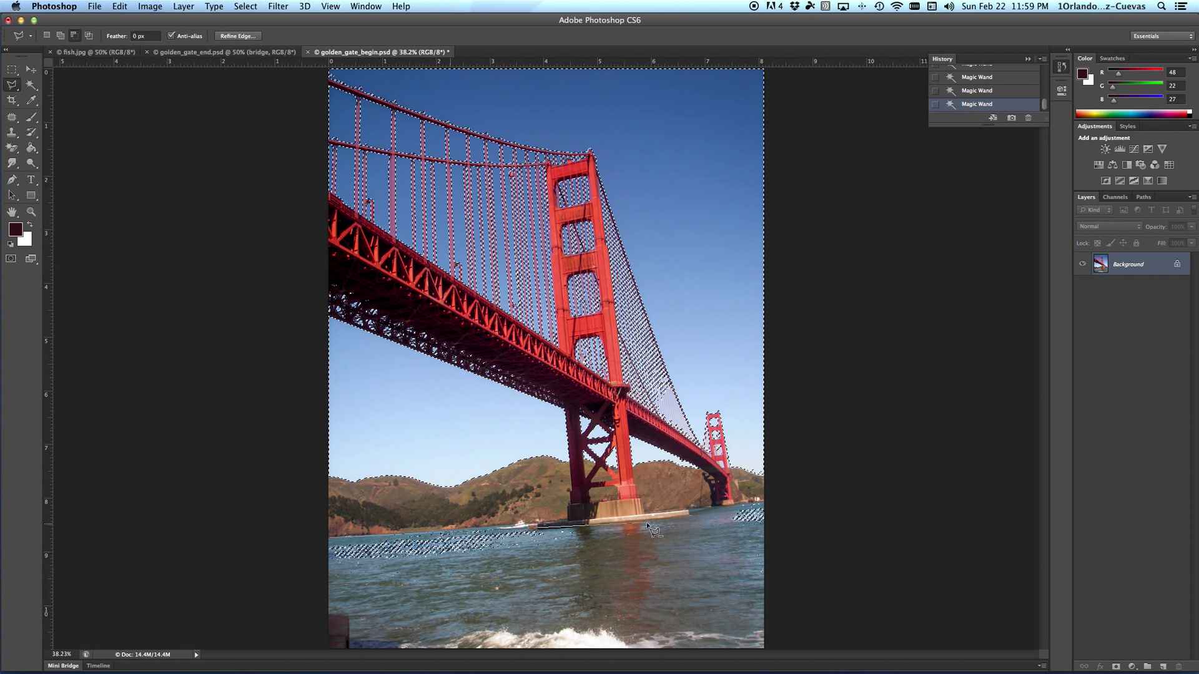
pyautogui.moveTo(648, 528)
pyautogui.mouseDown()
pyautogui.moveTo(770, 518)
pyautogui.moveTo(751, 503)
pyautogui.moveTo(764, 501)
pyautogui.moveTo(770, 569)
pyautogui.mouseUp()
pyautogui.moveTo(772, 628)
pyautogui.mouseDown()
pyautogui.moveTo(319, 657)
pyautogui.moveTo(353, 642)
pyautogui.moveTo(327, 650)
pyautogui.moveTo(289, 475)
pyautogui.moveTo(338, 537)
pyautogui.mouseUp()
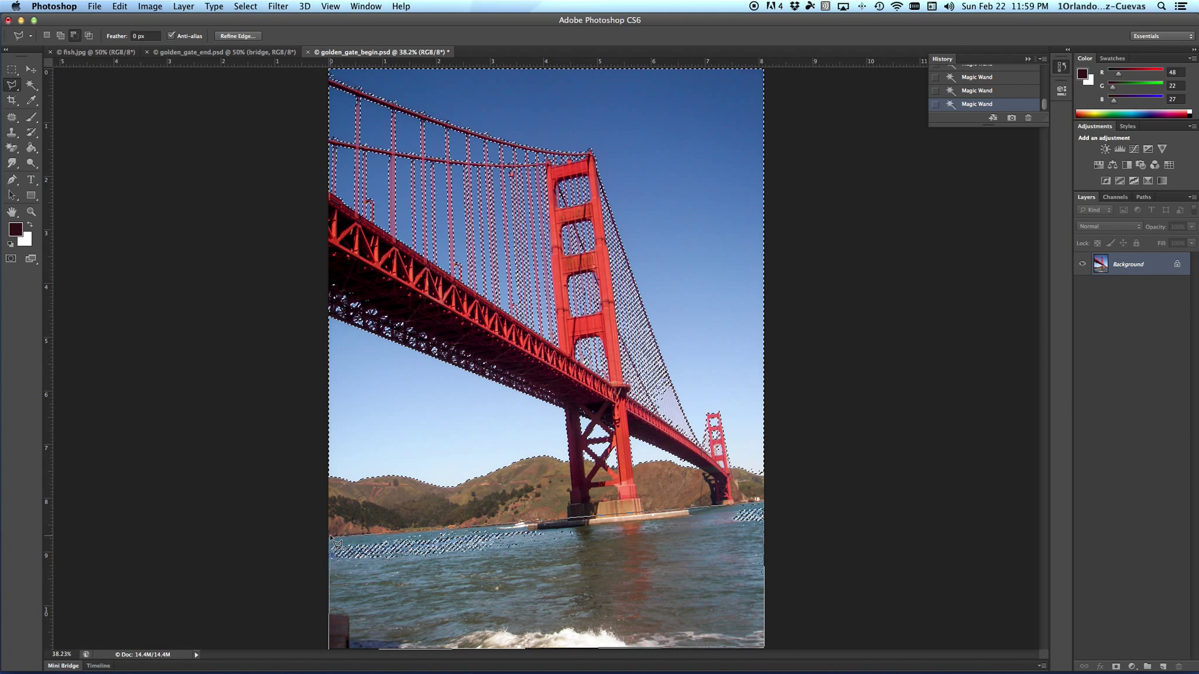
pyautogui.click(337, 536)
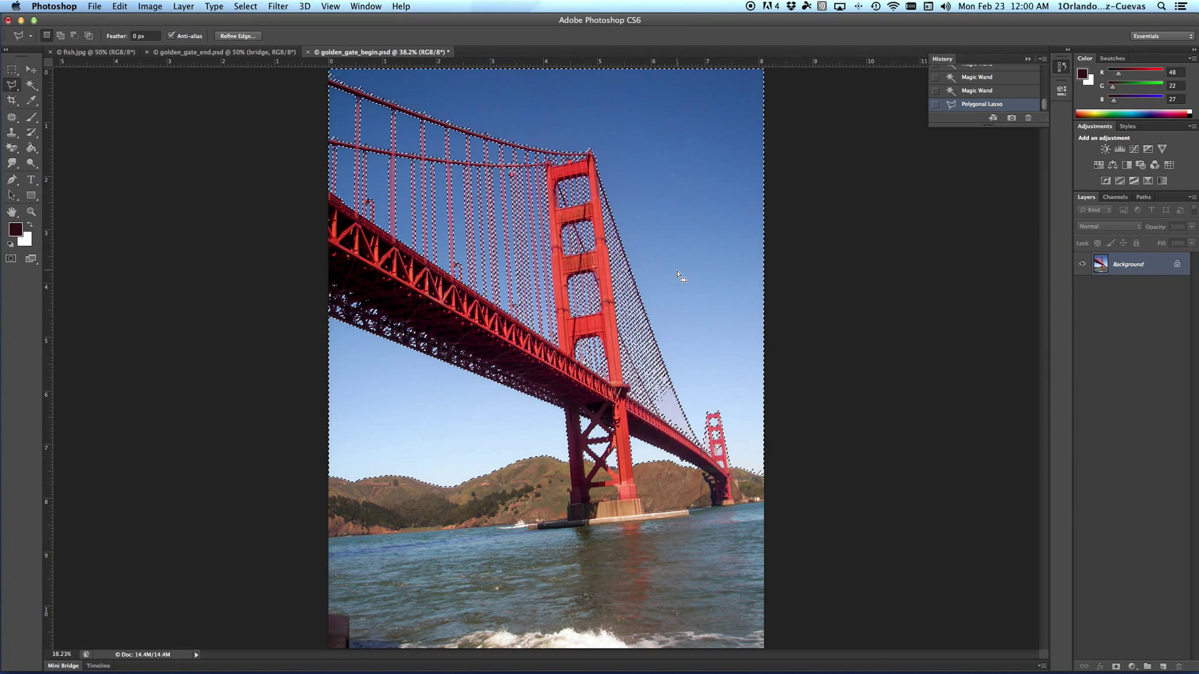
pyautogui.hotkey('shift', 'BackSpace')
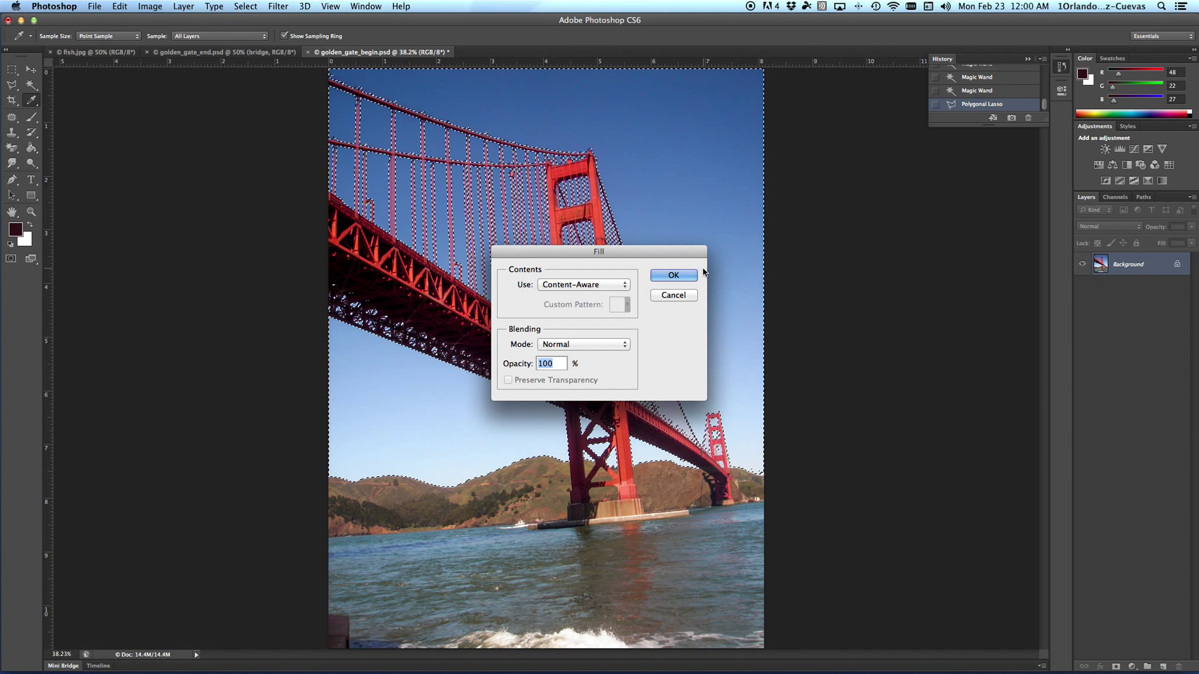
pyautogui.click(676, 274)
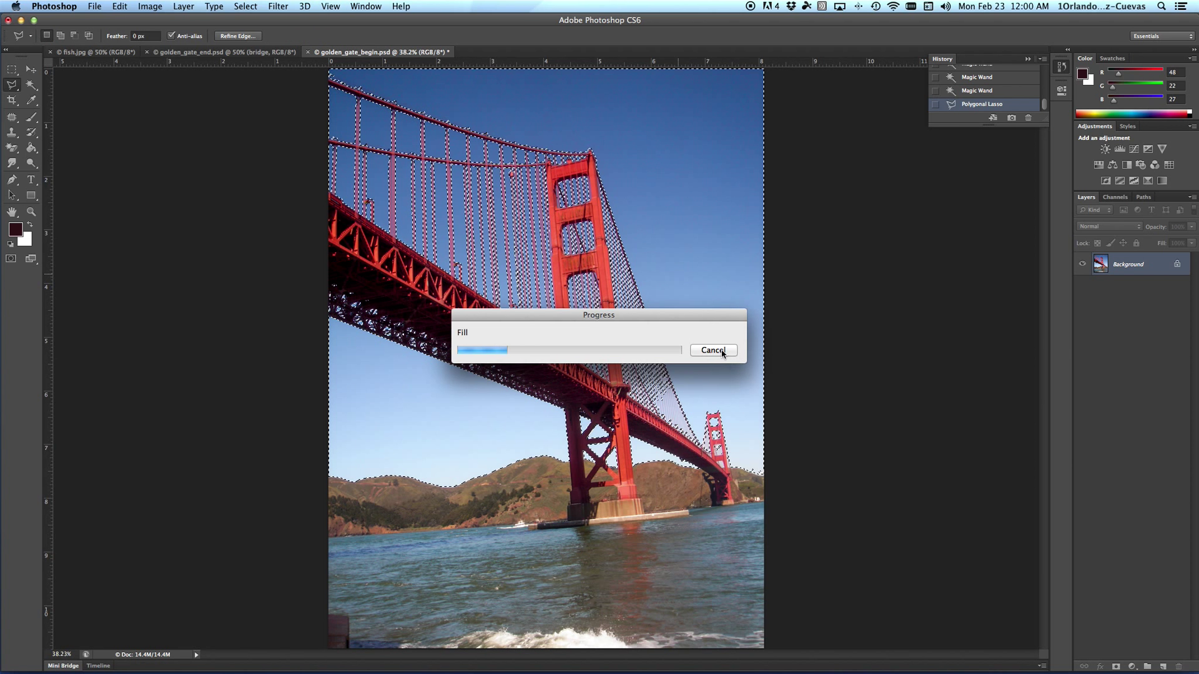
pyautogui.click(721, 351)
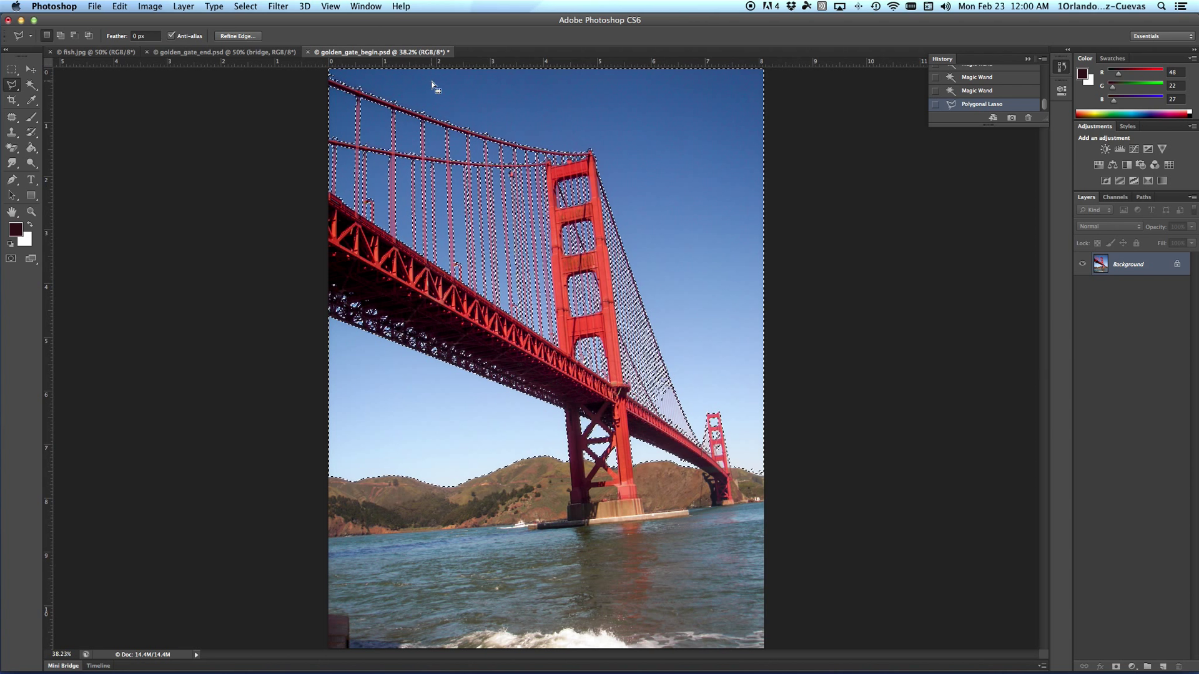
pyautogui.hotkey('shift', 'BackSpace')
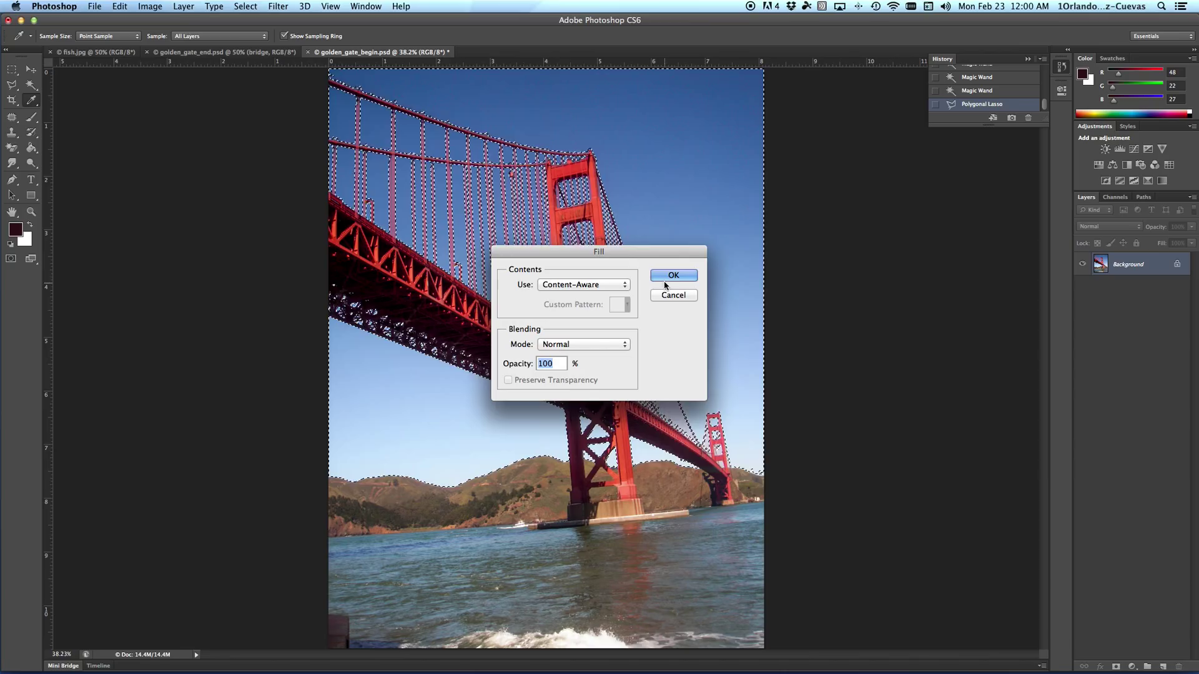
pyautogui.click(609, 284)
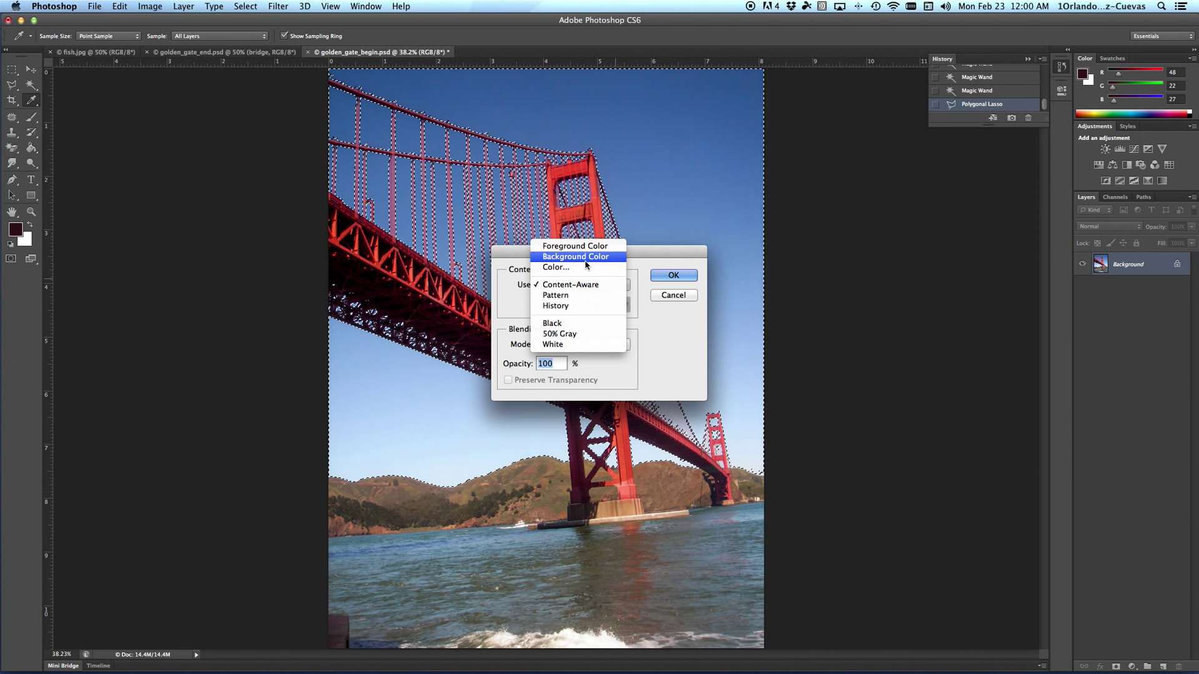
pyautogui.click(666, 294)
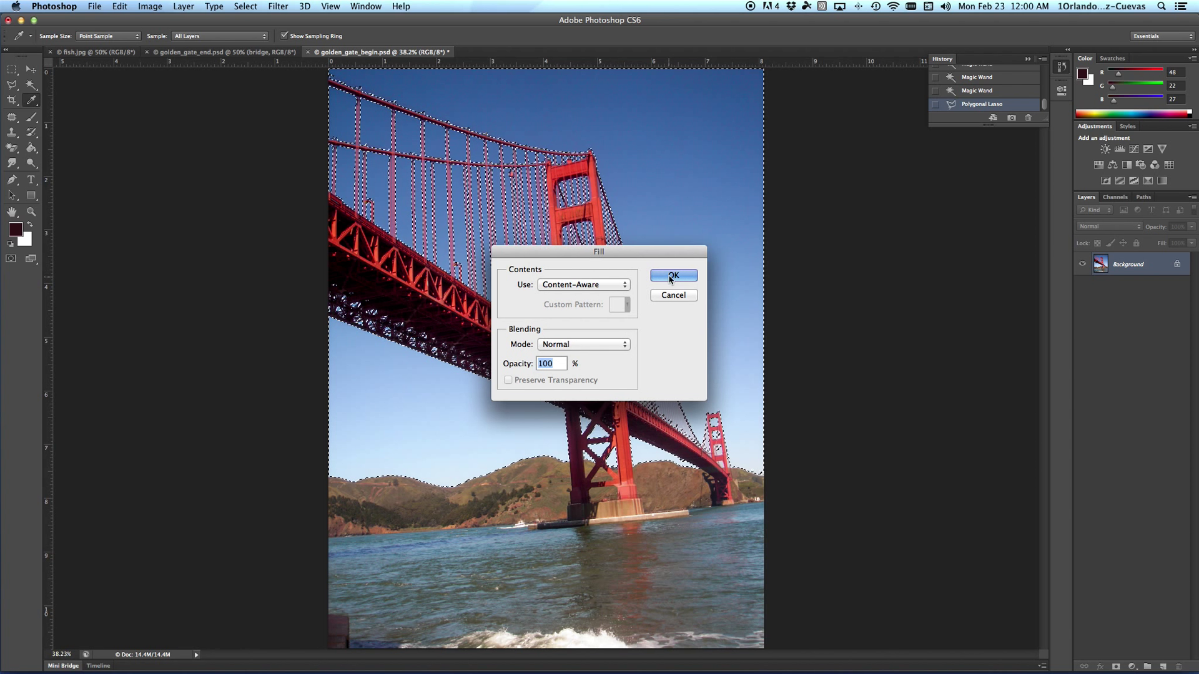
pyautogui.click(674, 297)
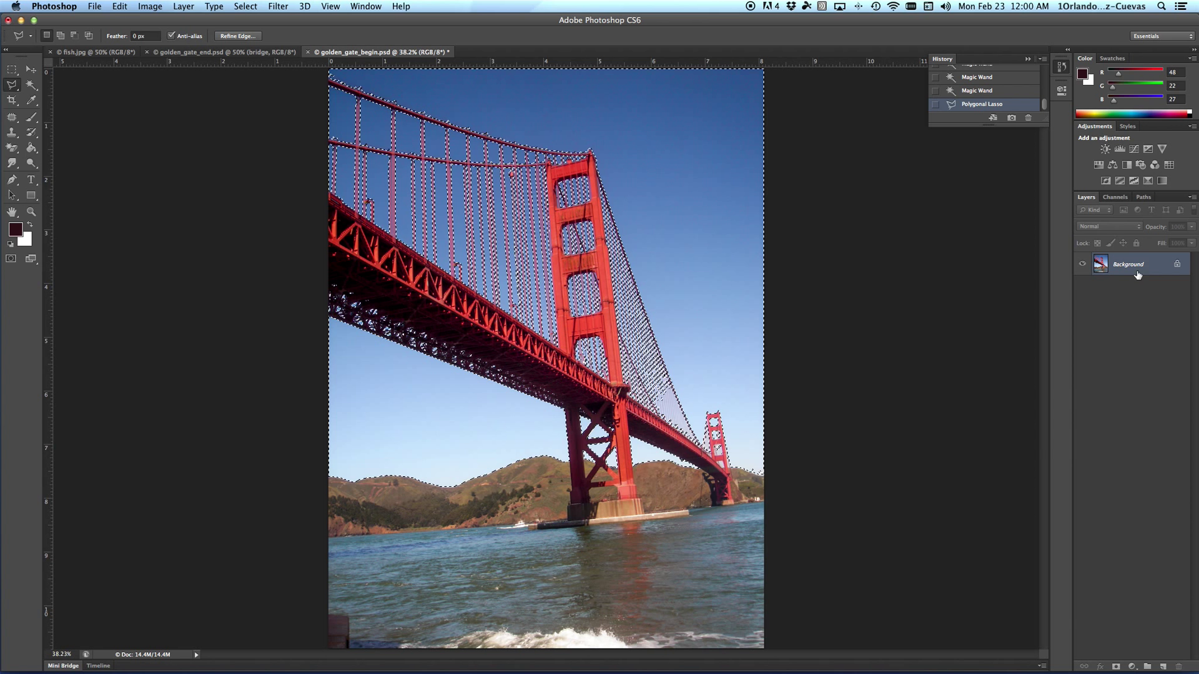
# Duplicate Background, hide it, and clear the sky on the copy, then revert to the opening snapshot
pyautogui.click(1191, 197)
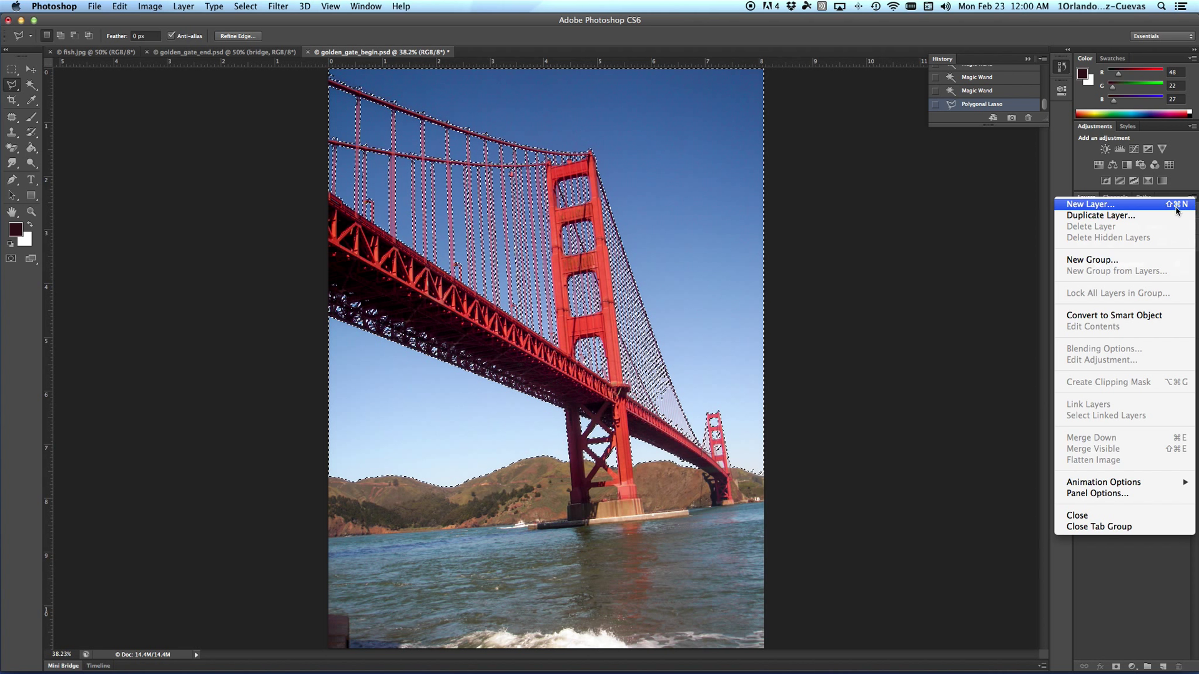
pyautogui.click(1163, 215)
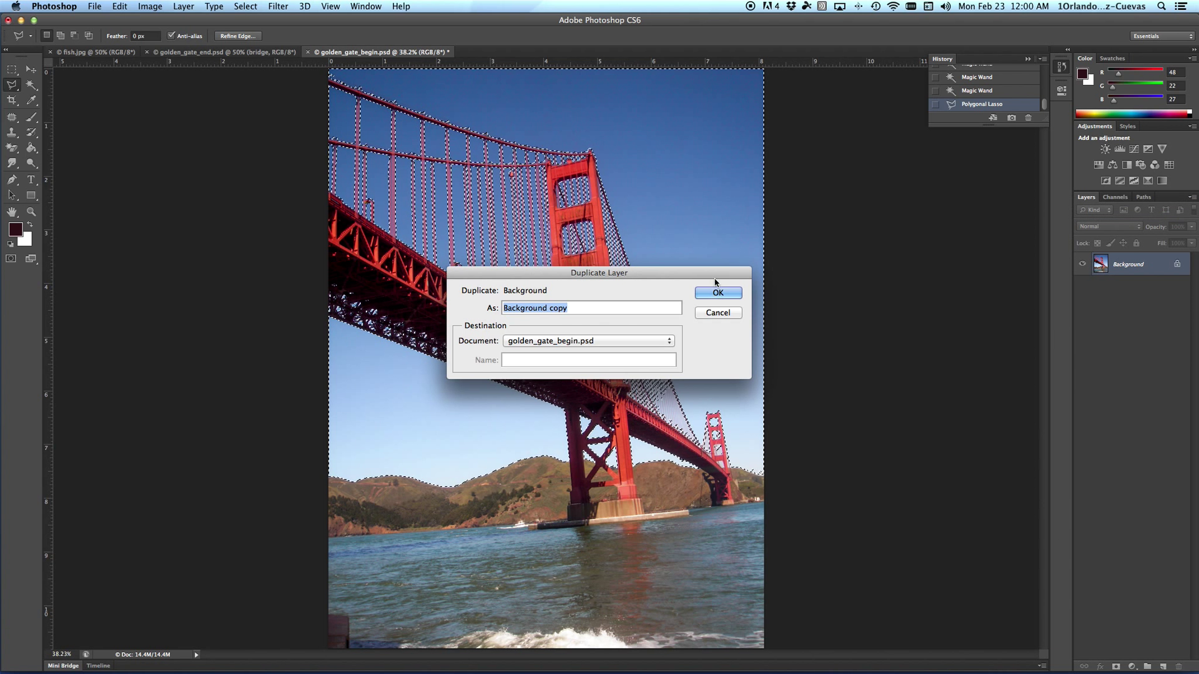
pyautogui.click(717, 292)
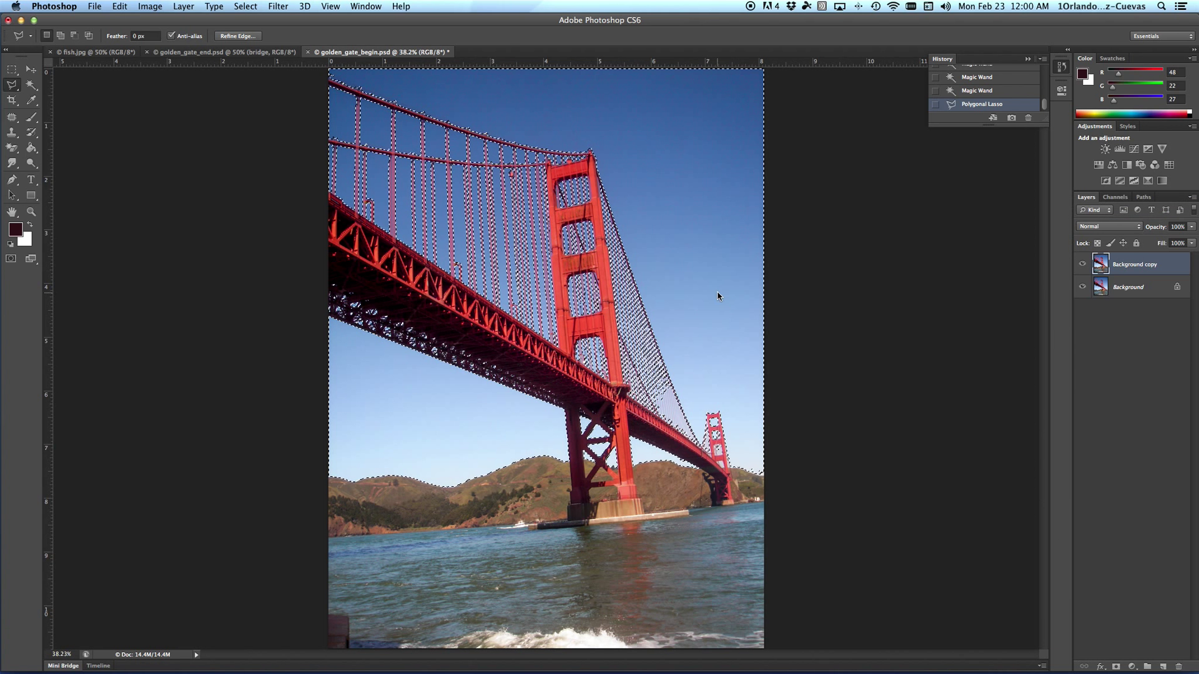
pyautogui.click(1082, 287)
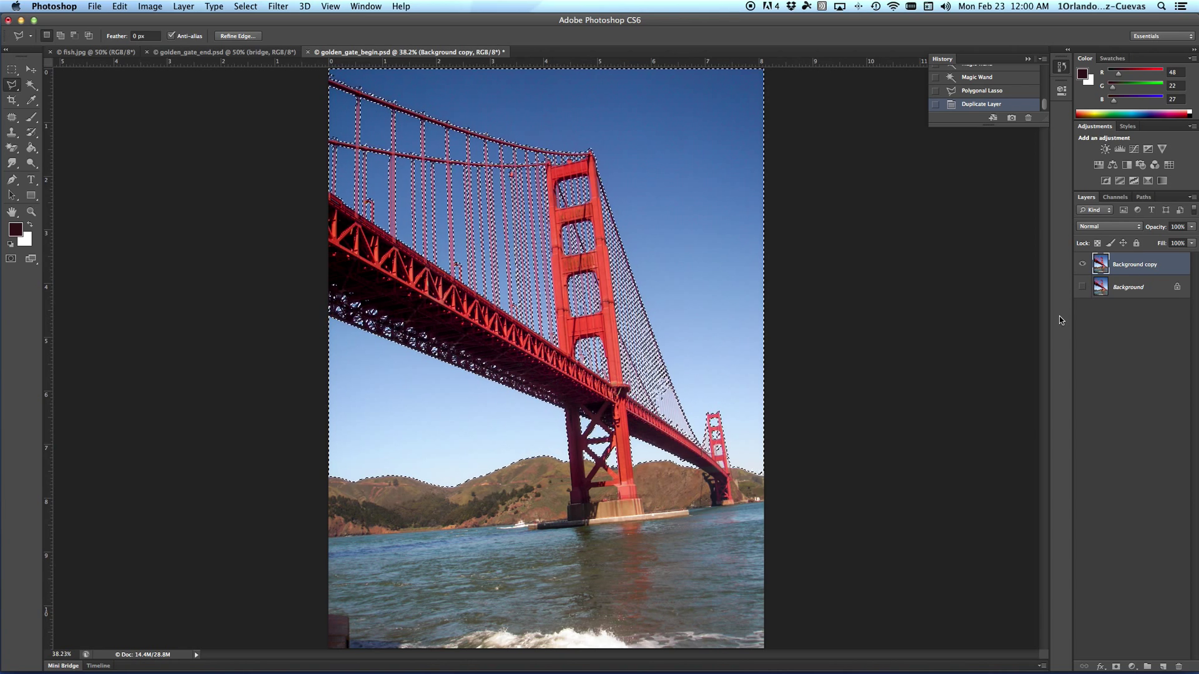
pyautogui.press('Delete')
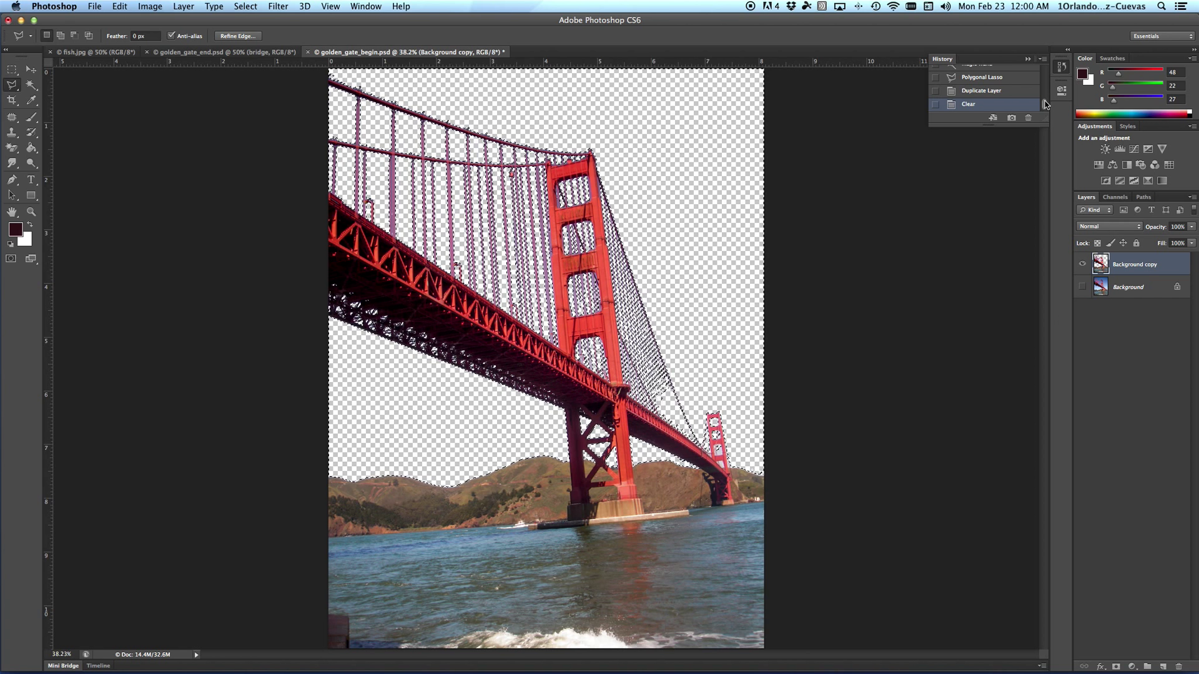
pyautogui.moveTo(1045, 104); pyautogui.dragTo(1046, 55)
pyautogui.click(997, 76)
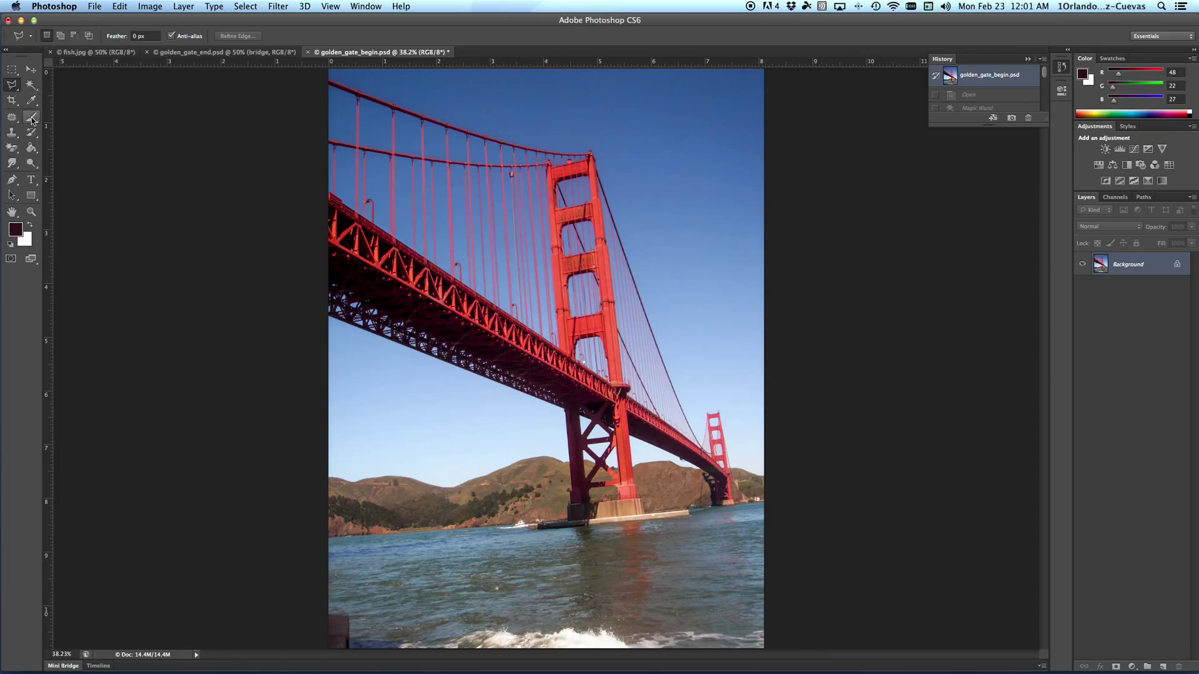
pyautogui.click(13, 149)
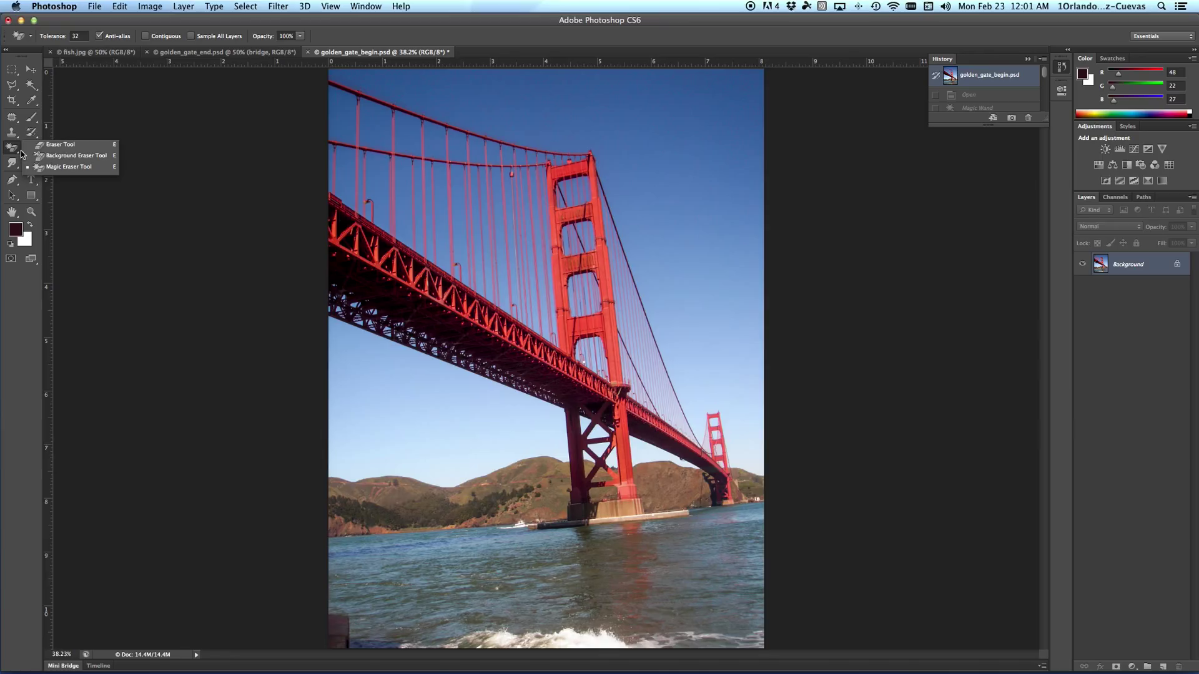
pyautogui.click(70, 166)
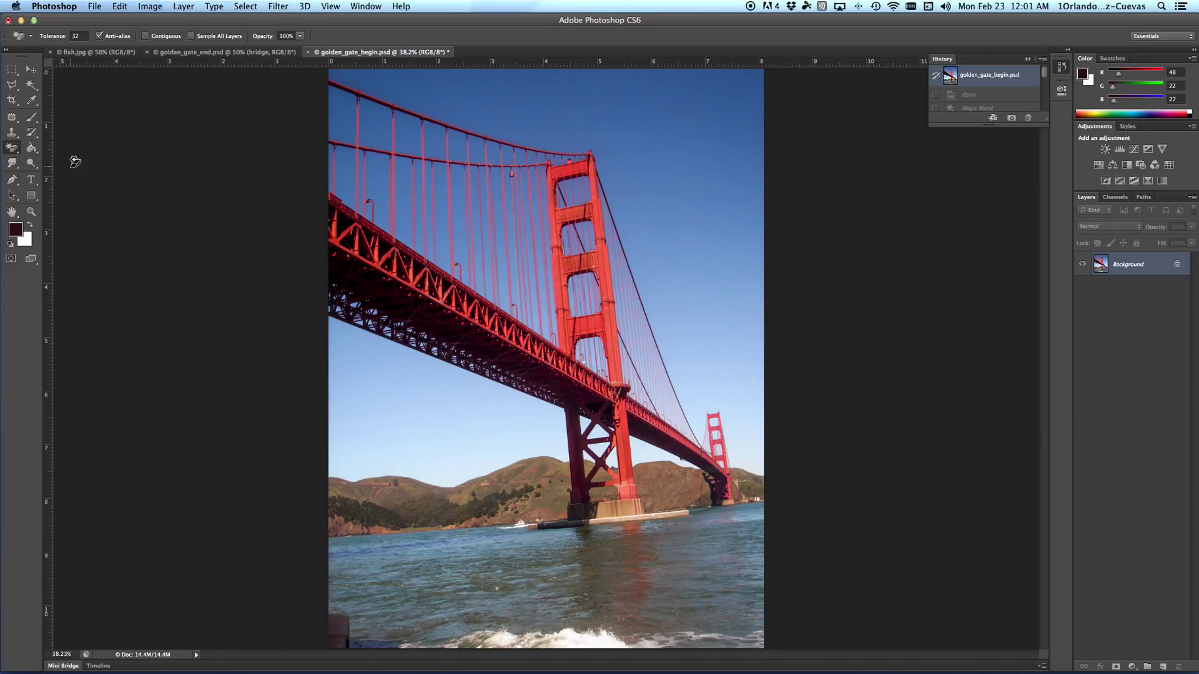
pyautogui.click(699, 101)
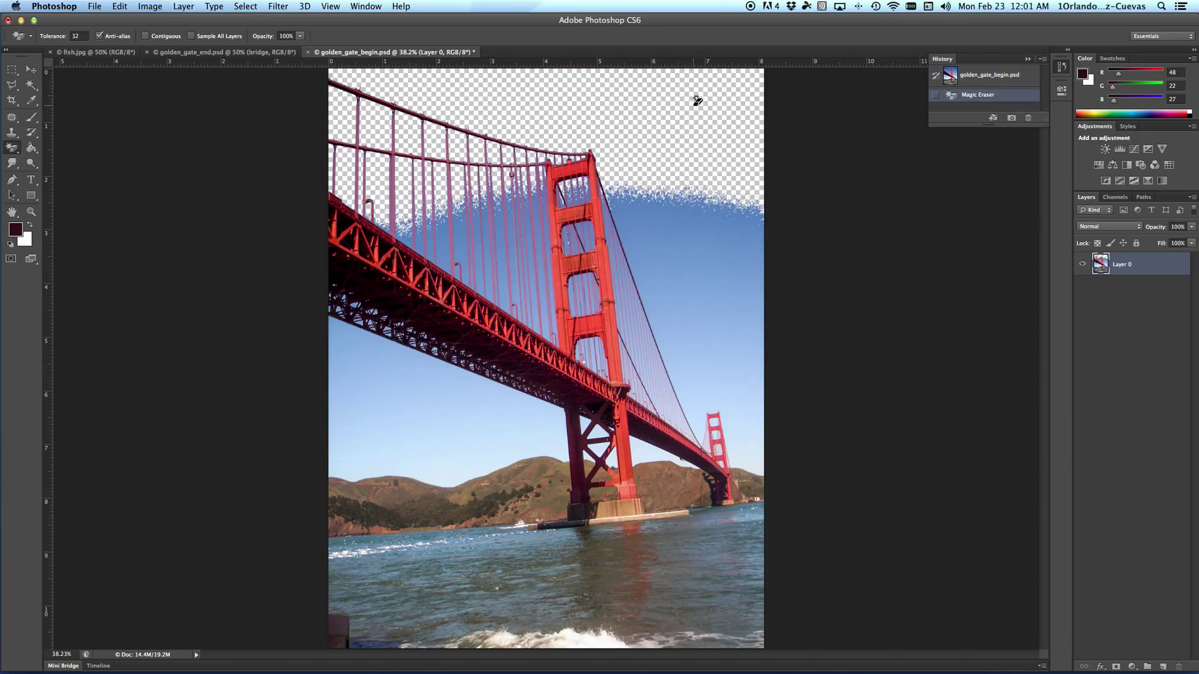
pyautogui.click(707, 245)
pyautogui.click(739, 375)
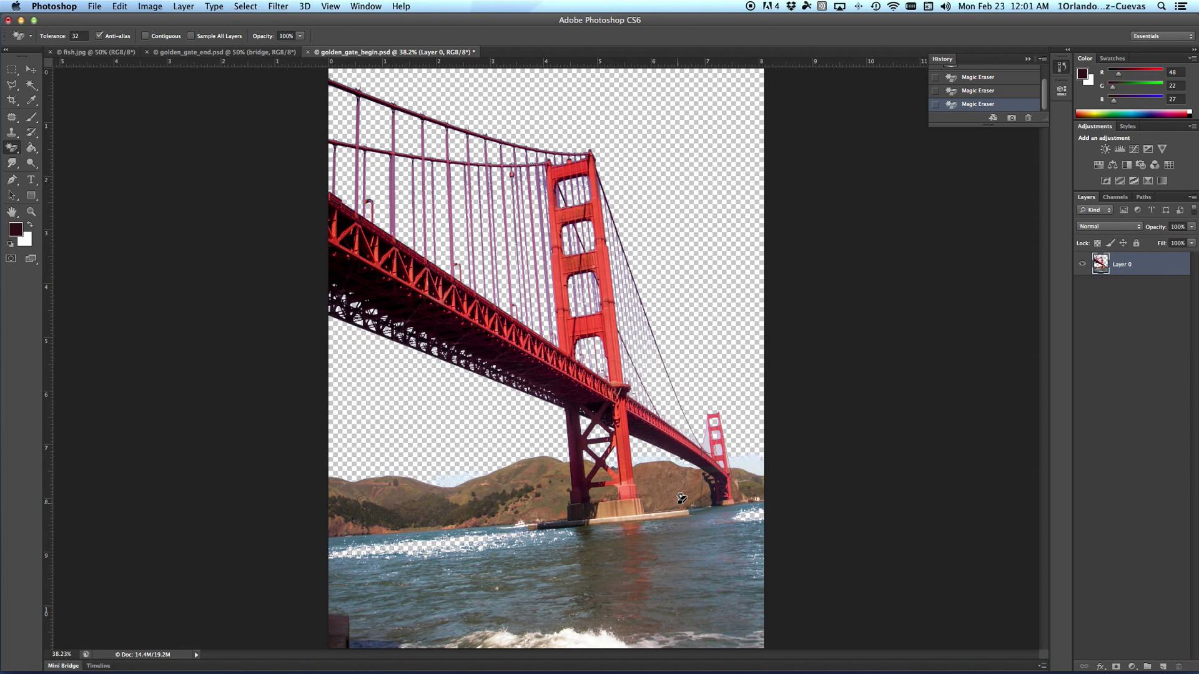
pyautogui.hotkey('ctrl', 'alt', 'z')
pyautogui.hotkey('ctrl', 'alt', 'z')
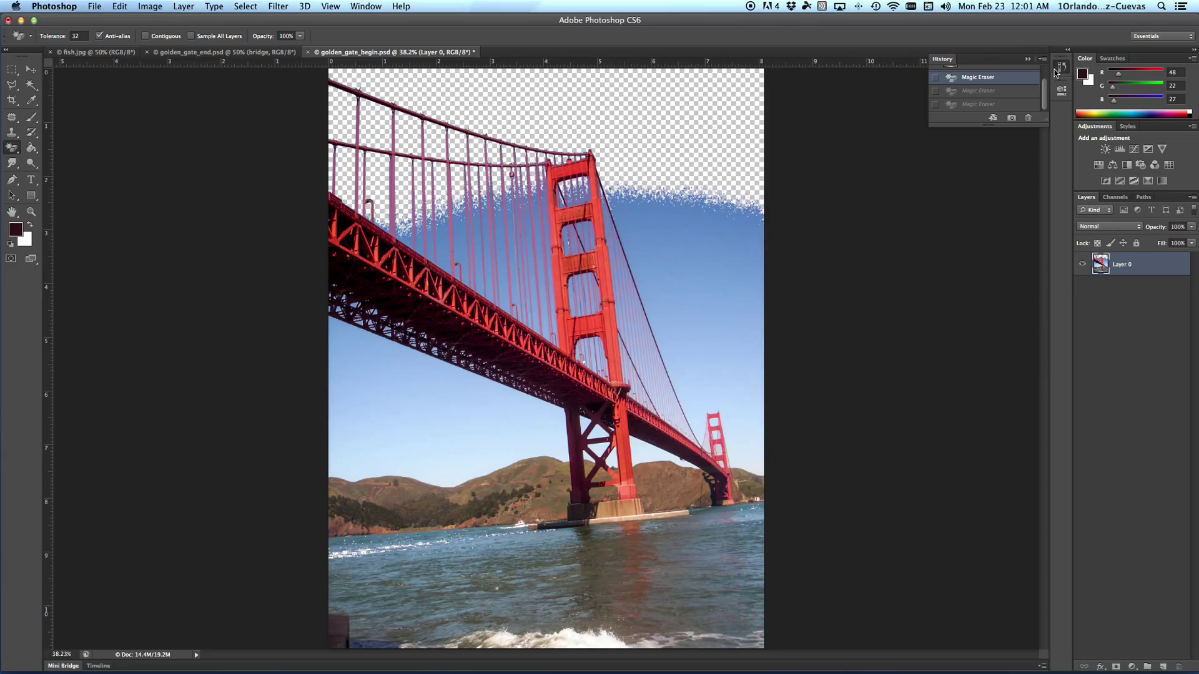
pyautogui.moveTo(1047, 87); pyautogui.dragTo(1050, 73)
pyautogui.click(1002, 81)
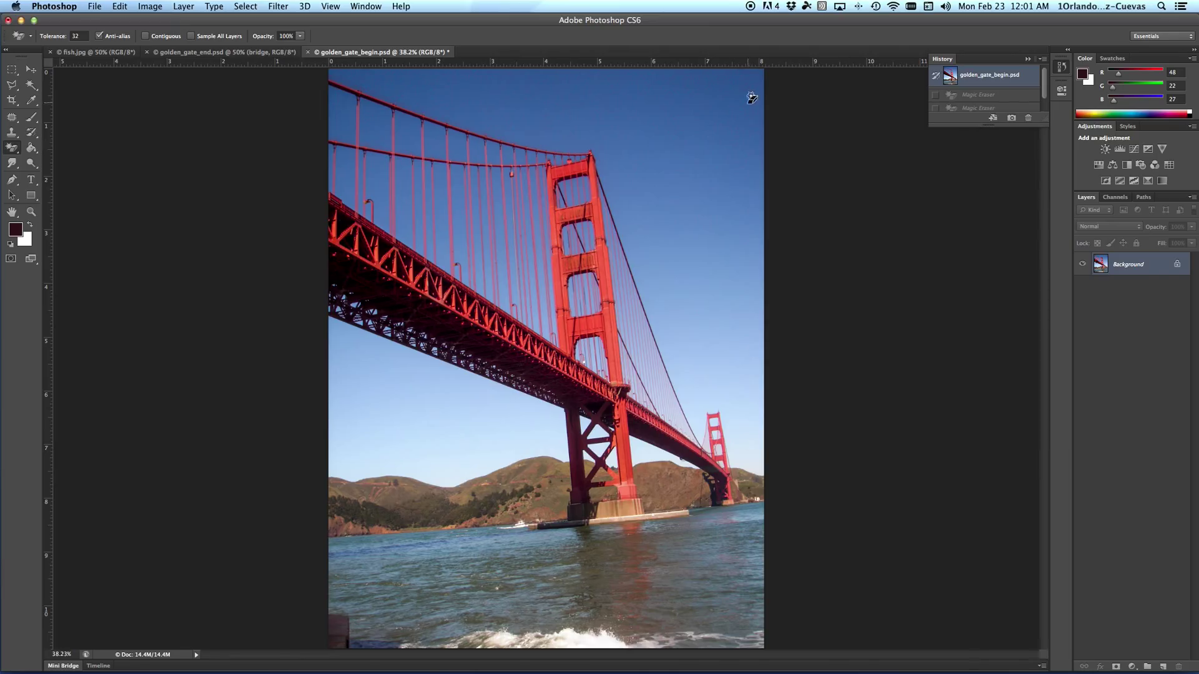
# Outline the water below the shoreline with the Polygonal Lasso and invert the selection
pyautogui.click(11, 85)
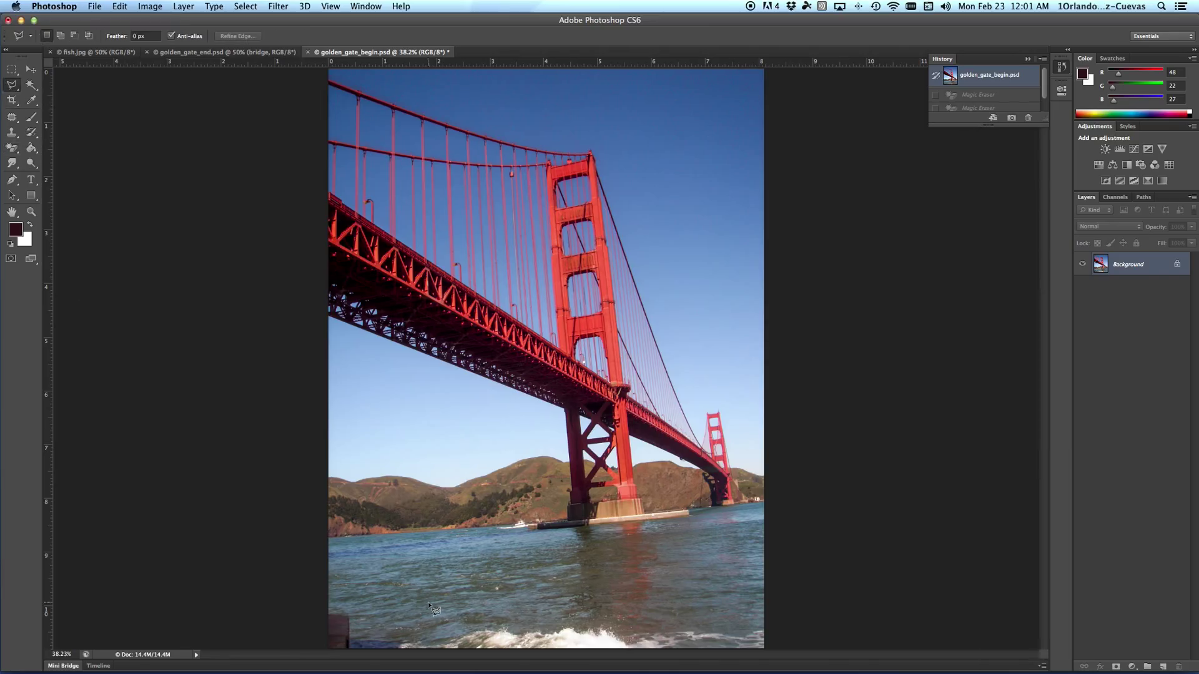
pyautogui.click(330, 538)
pyautogui.click(765, 502)
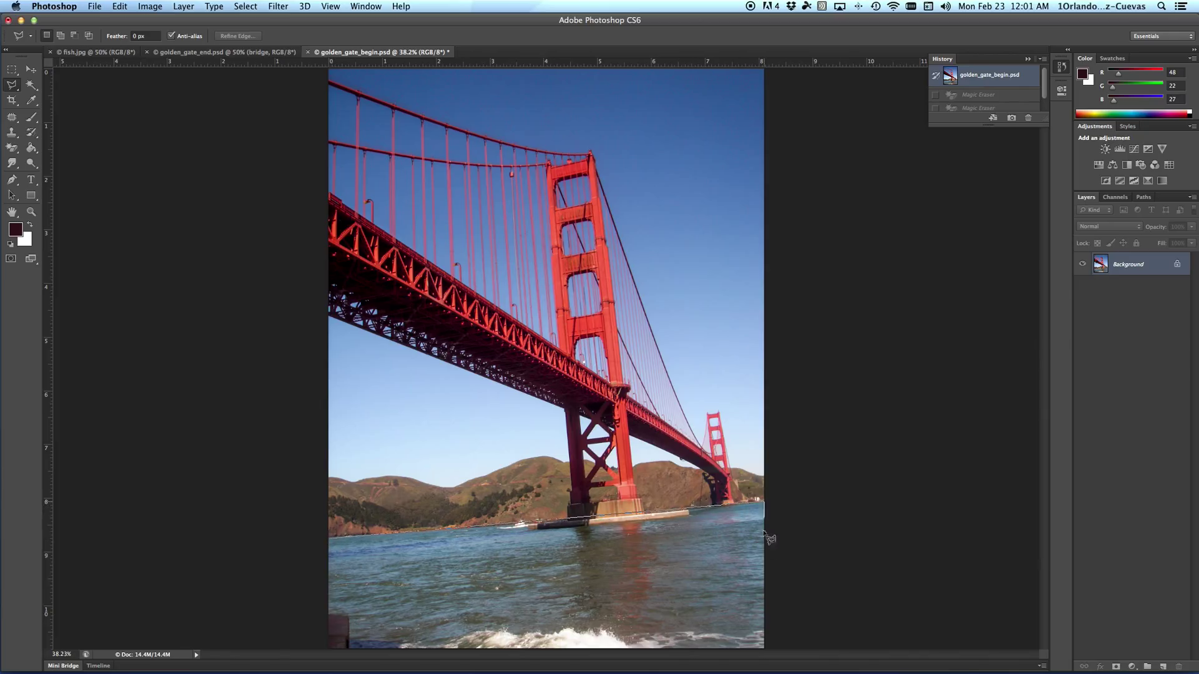
pyautogui.click(769, 652)
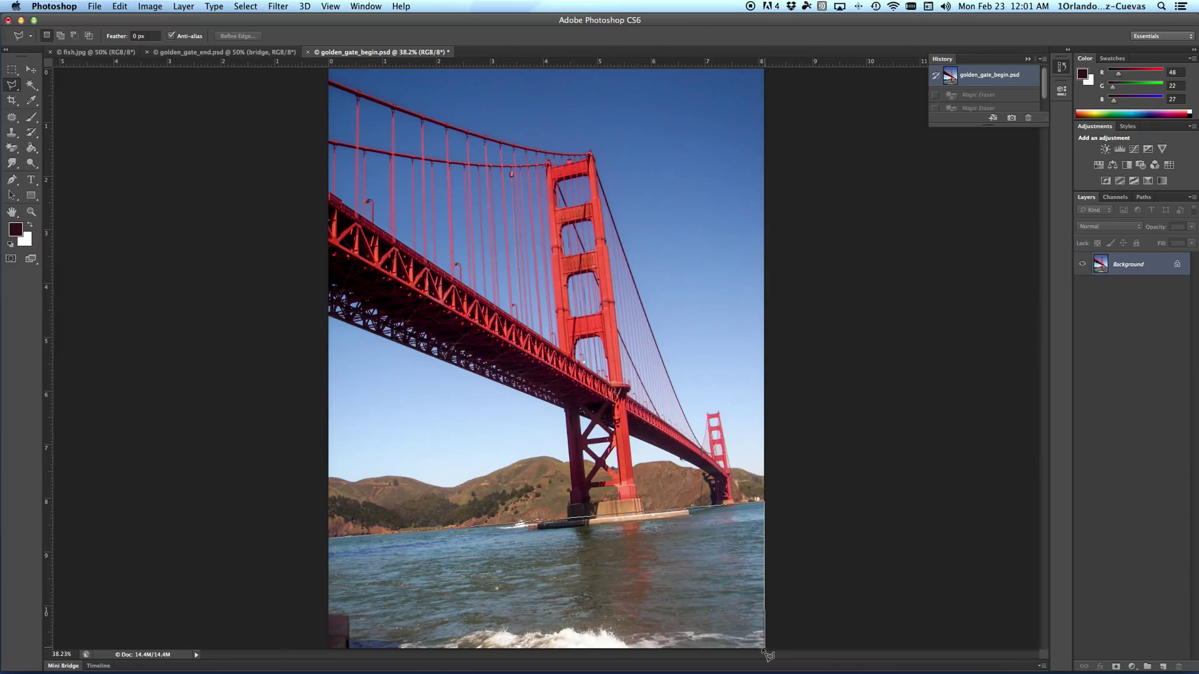
pyautogui.click(329, 649)
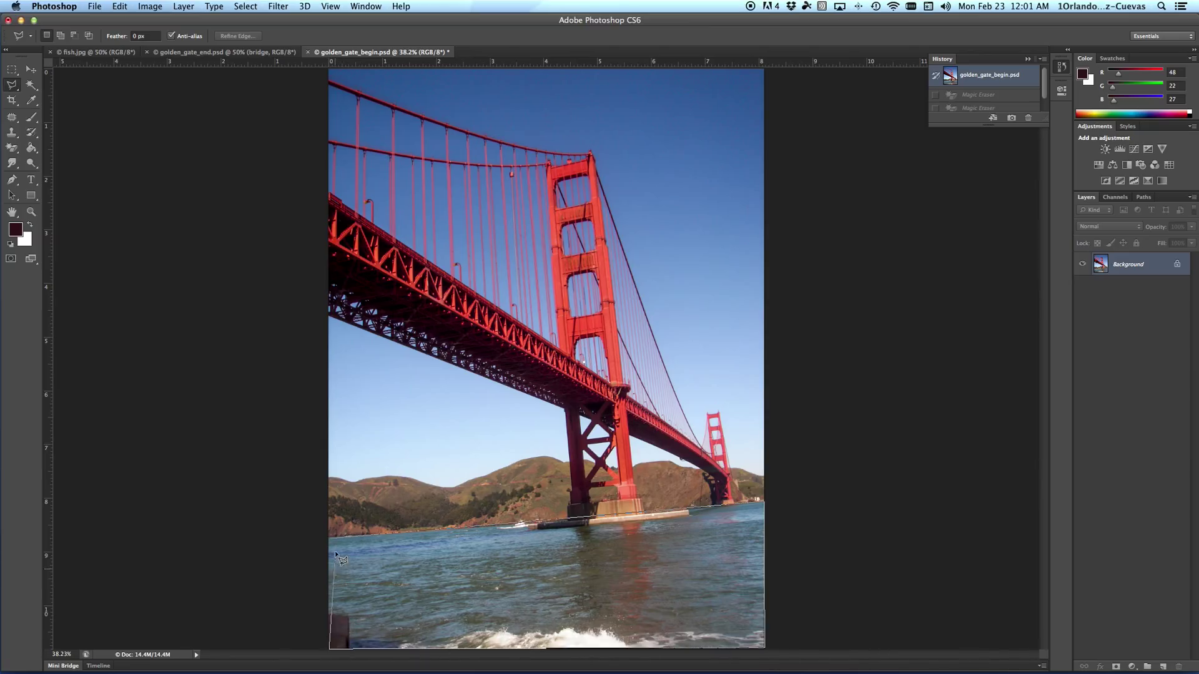
pyautogui.click(330, 539)
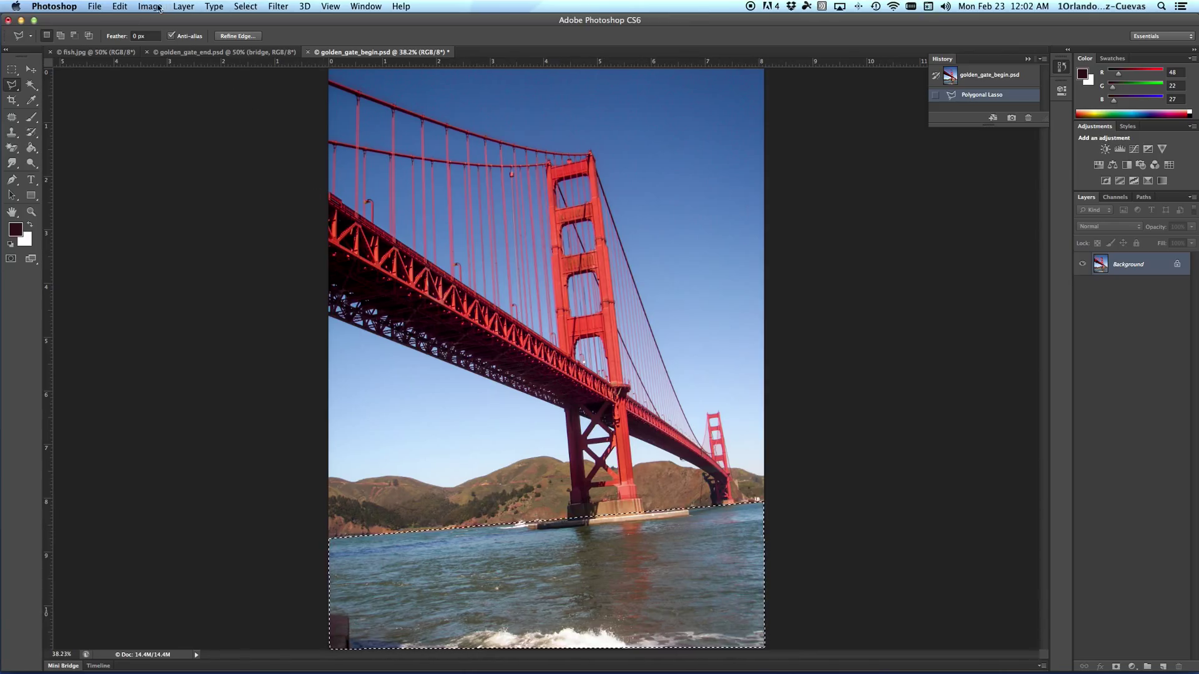
pyautogui.click(240, 5)
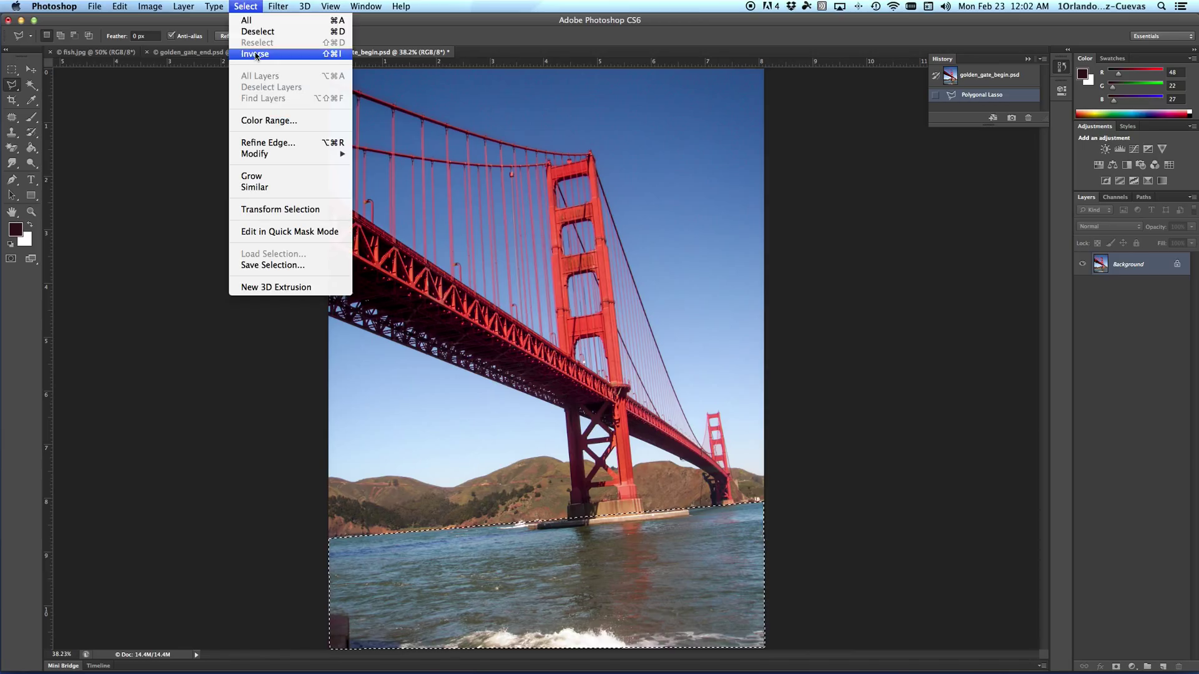
pyautogui.click(262, 53)
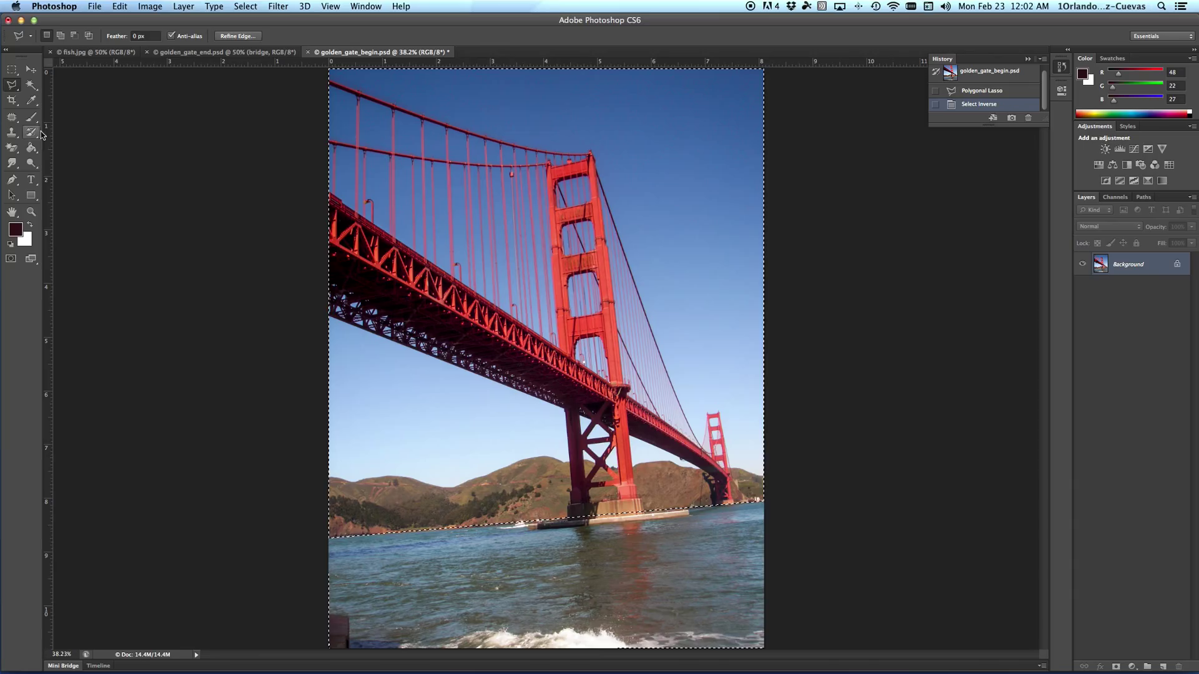
# Magic Erase the upper, middle and lower sky and beside the far tower, then deselect
pyautogui.click(12, 152)
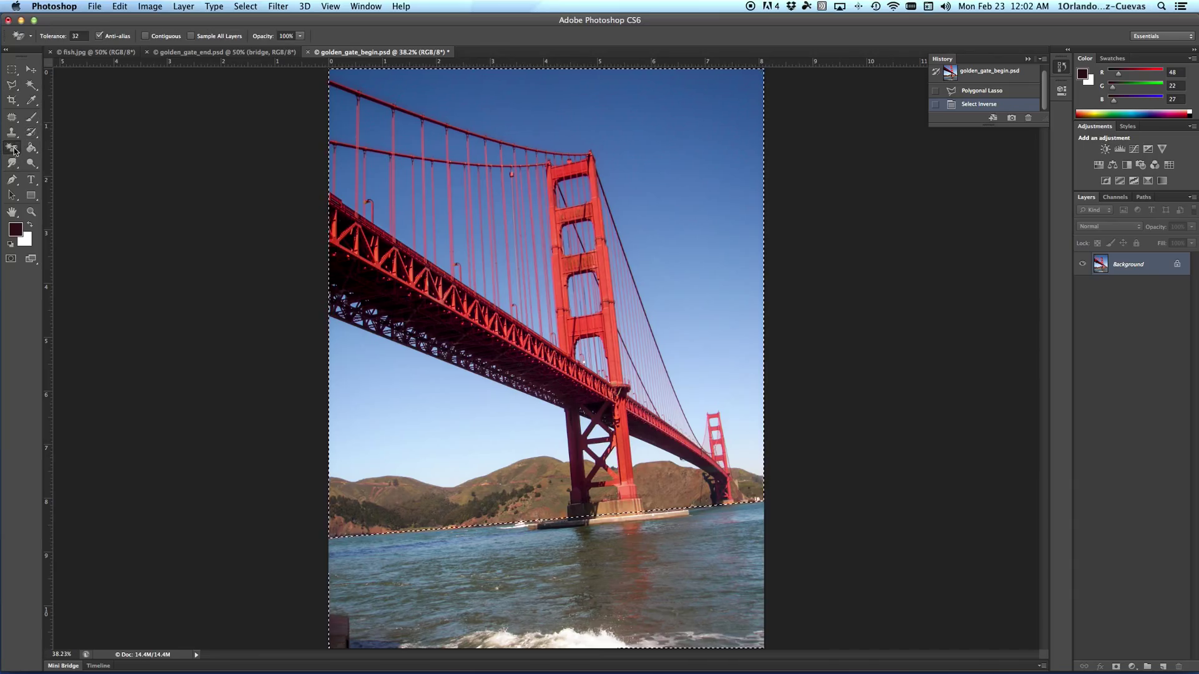
pyautogui.click(680, 103)
pyautogui.click(739, 264)
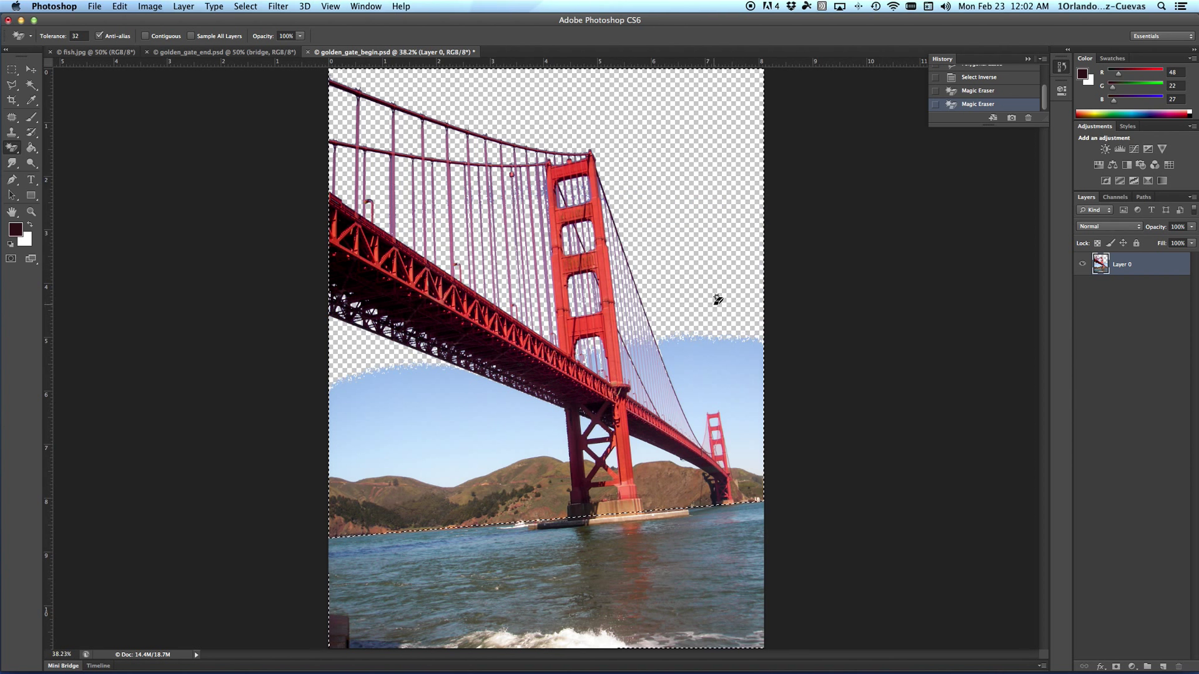
pyautogui.click(732, 405)
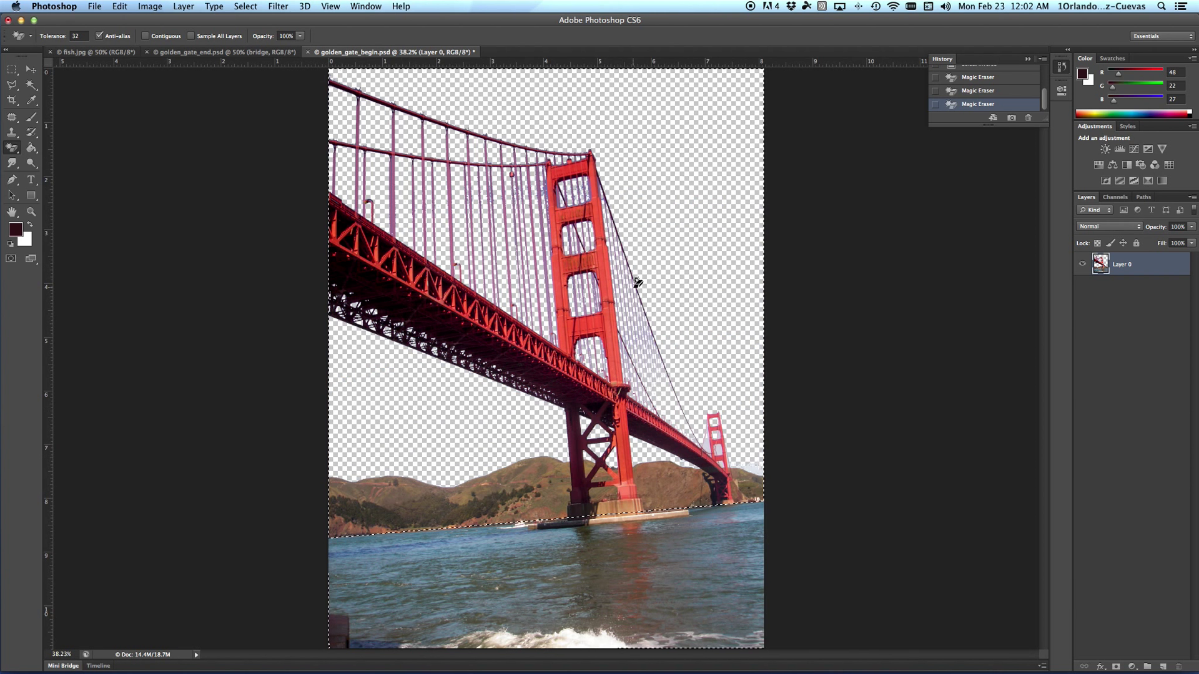
pyautogui.click(742, 452)
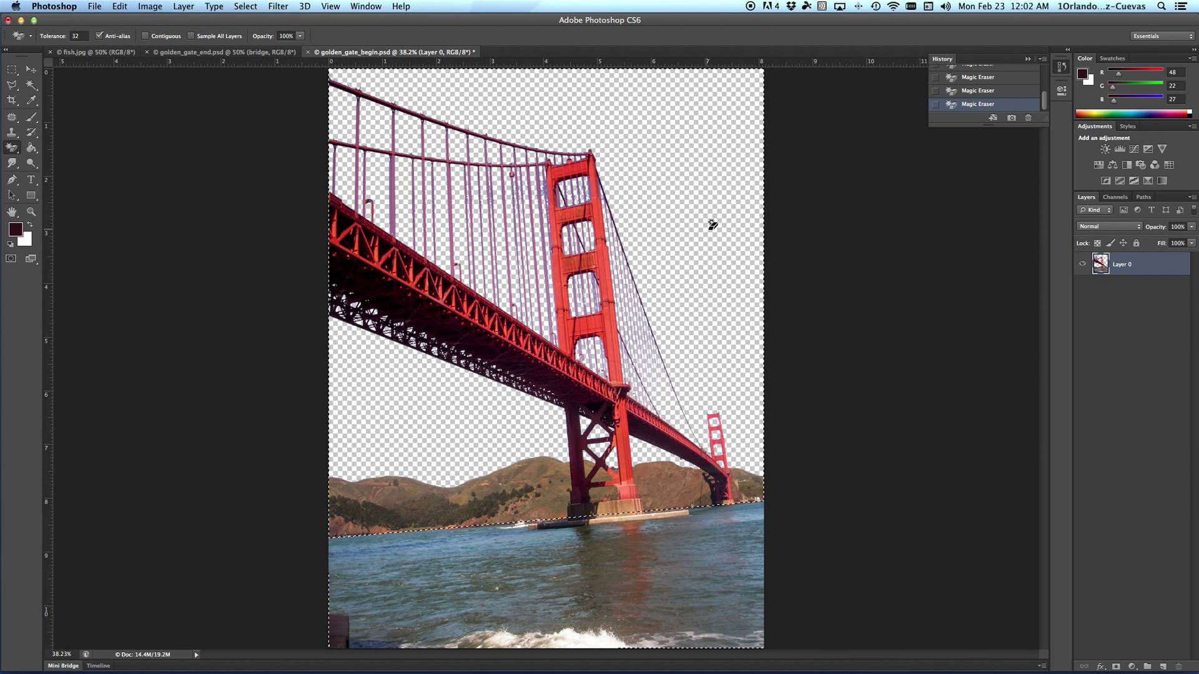
pyautogui.press('super+d')
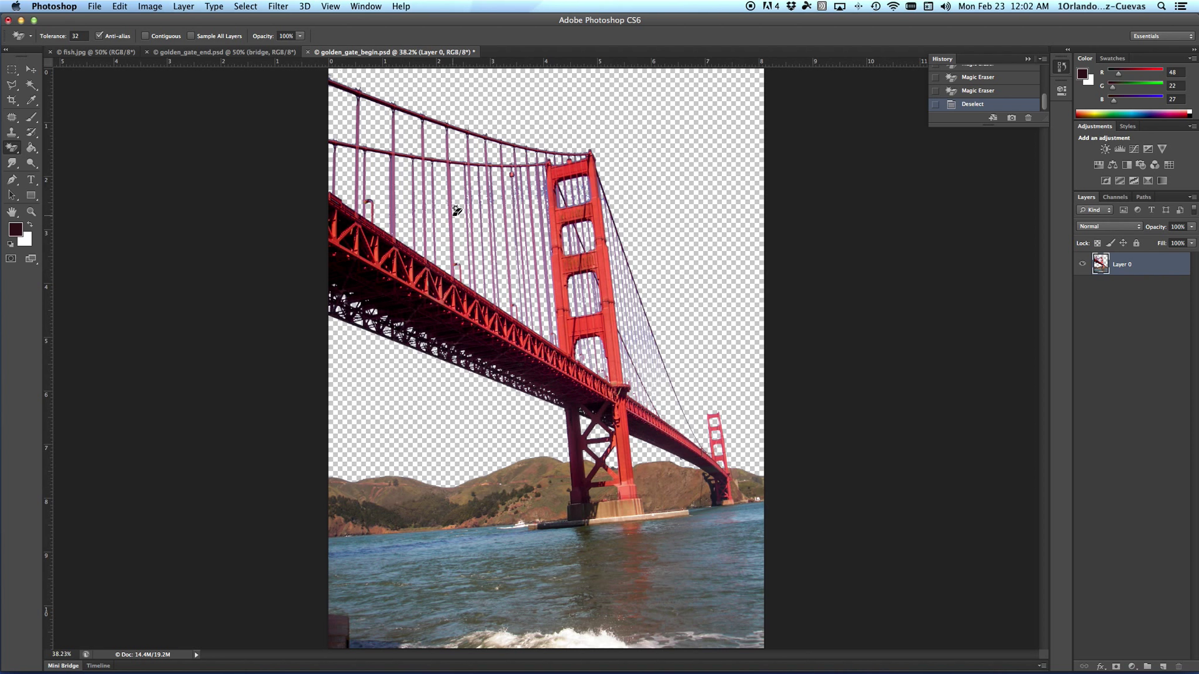
# Arrange the documents 2-up Vertical with fish.jpg beside the bridge file
pyautogui.click(365, 6)
pyautogui.moveTo(382, 23)
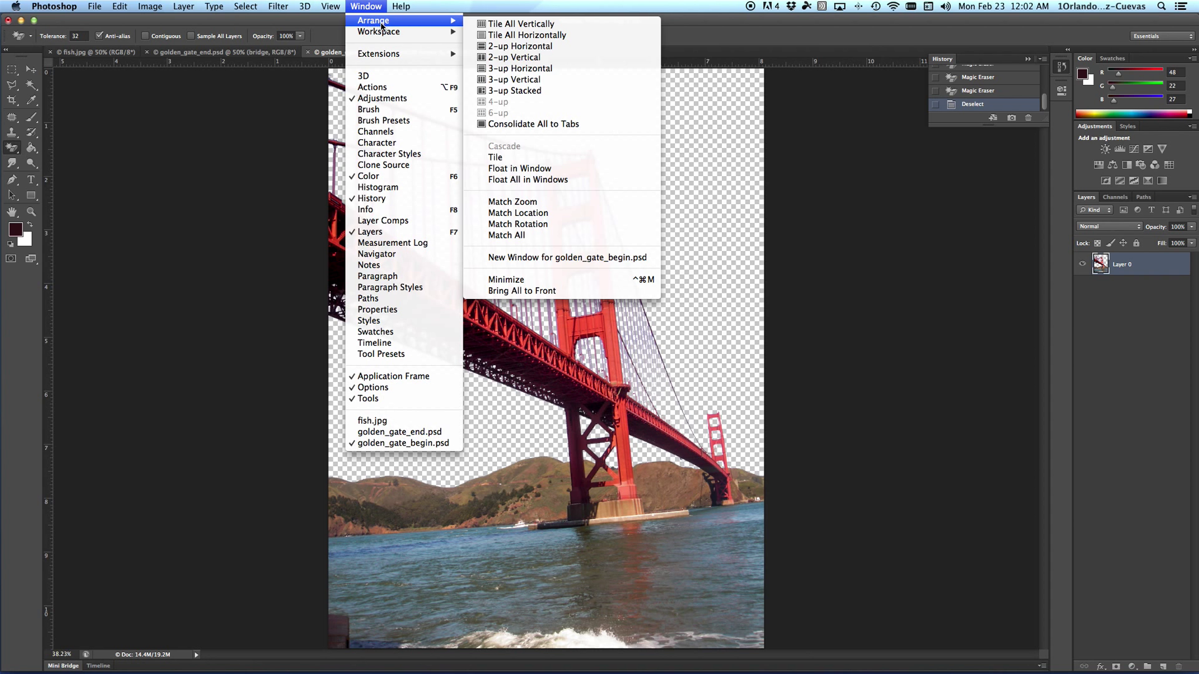
pyautogui.click(522, 58)
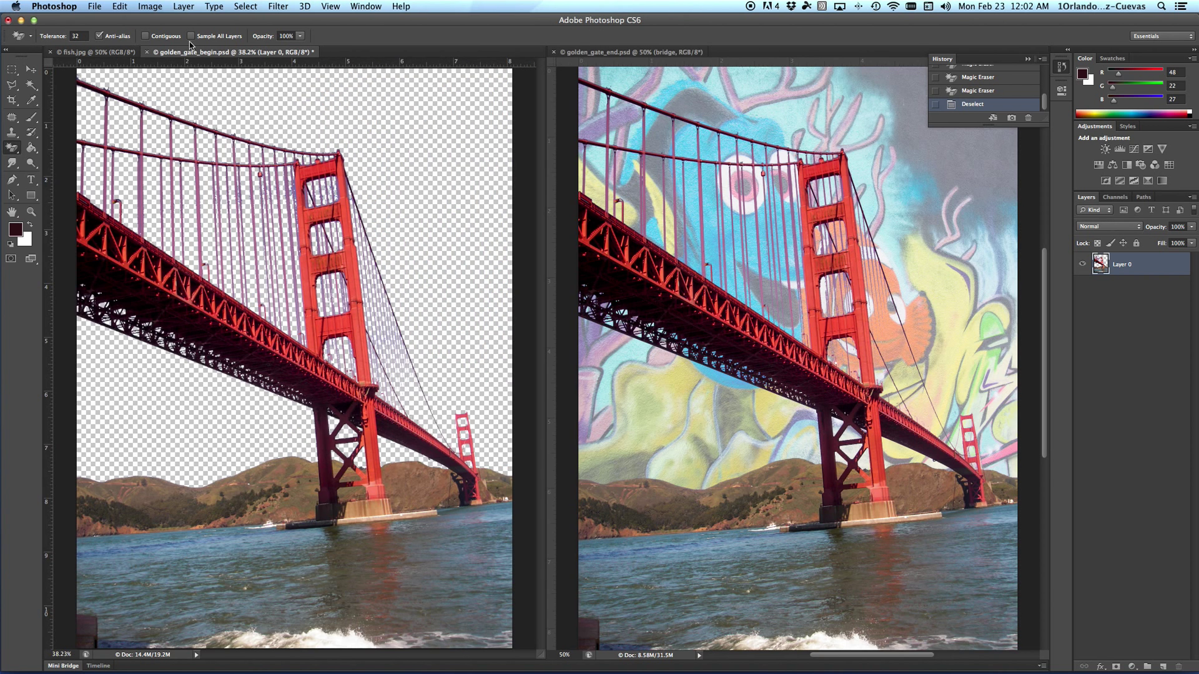
pyautogui.moveTo(95, 54); pyautogui.dragTo(593, 55)
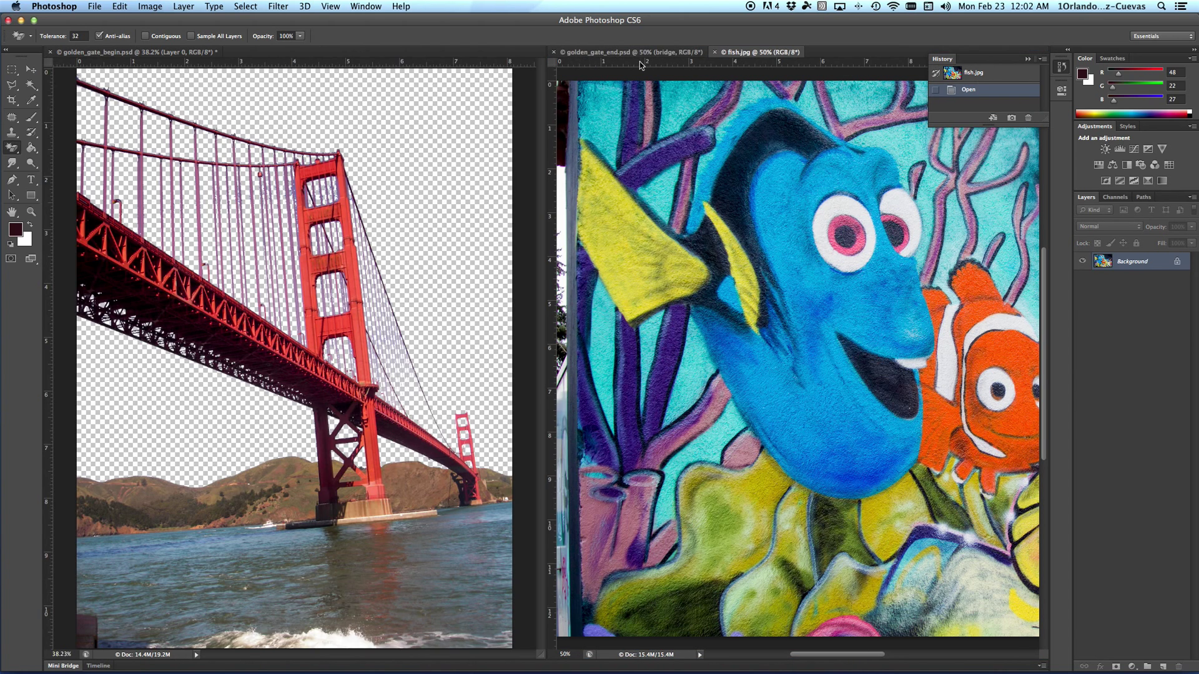
# Drag the fish mural into the bridge document and move Layer 0 above it
pyautogui.click(32, 70)
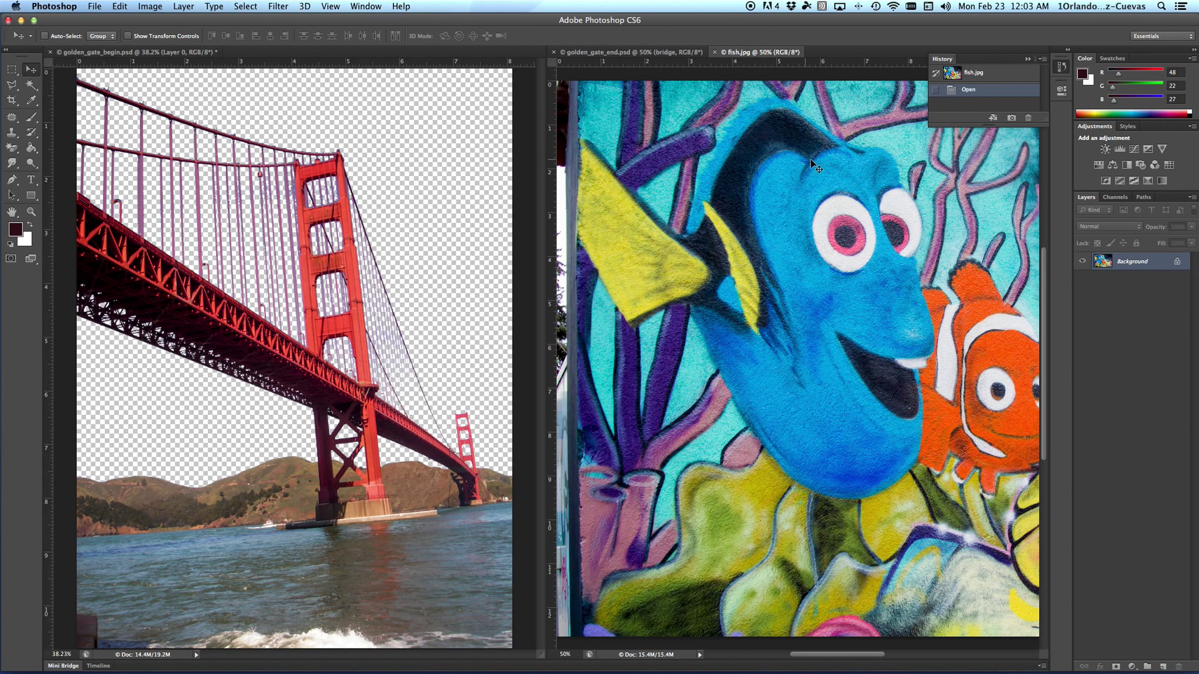
pyautogui.moveTo(858, 153); pyautogui.dragTo(305, 137)
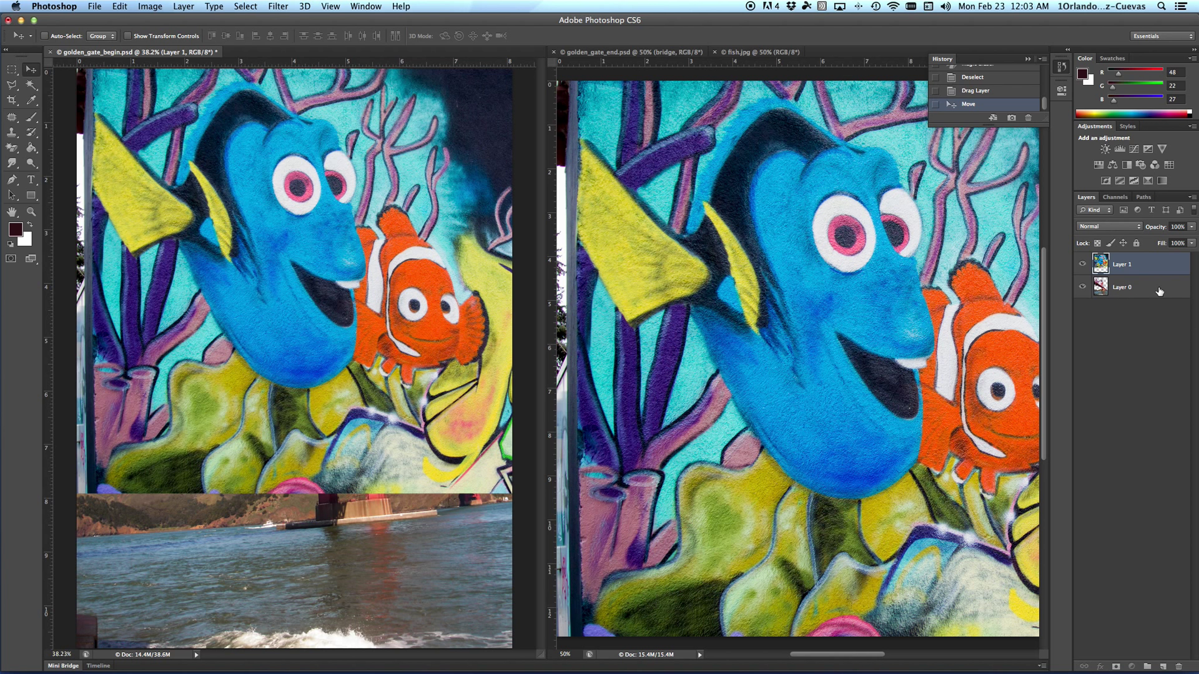
pyautogui.moveTo(1158, 292); pyautogui.dragTo(1155, 264)
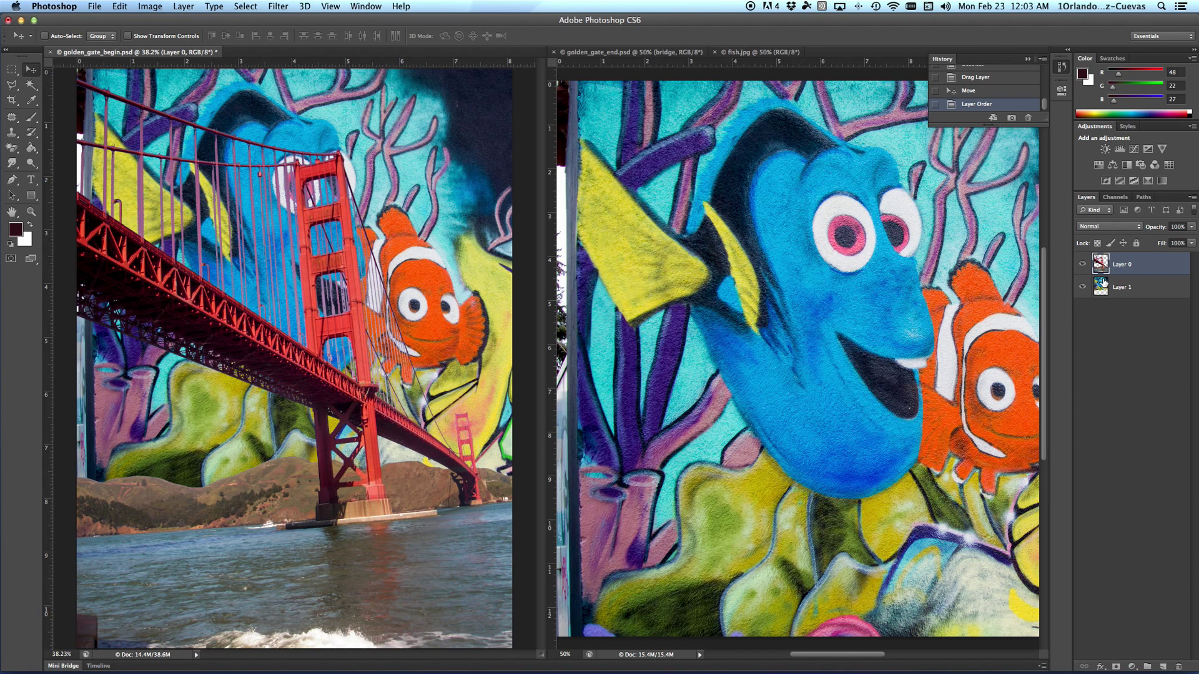
# Lower Layer 1's opacity to 45%, then restore it to 100%
pyautogui.hscroll(-1, 949, 250)
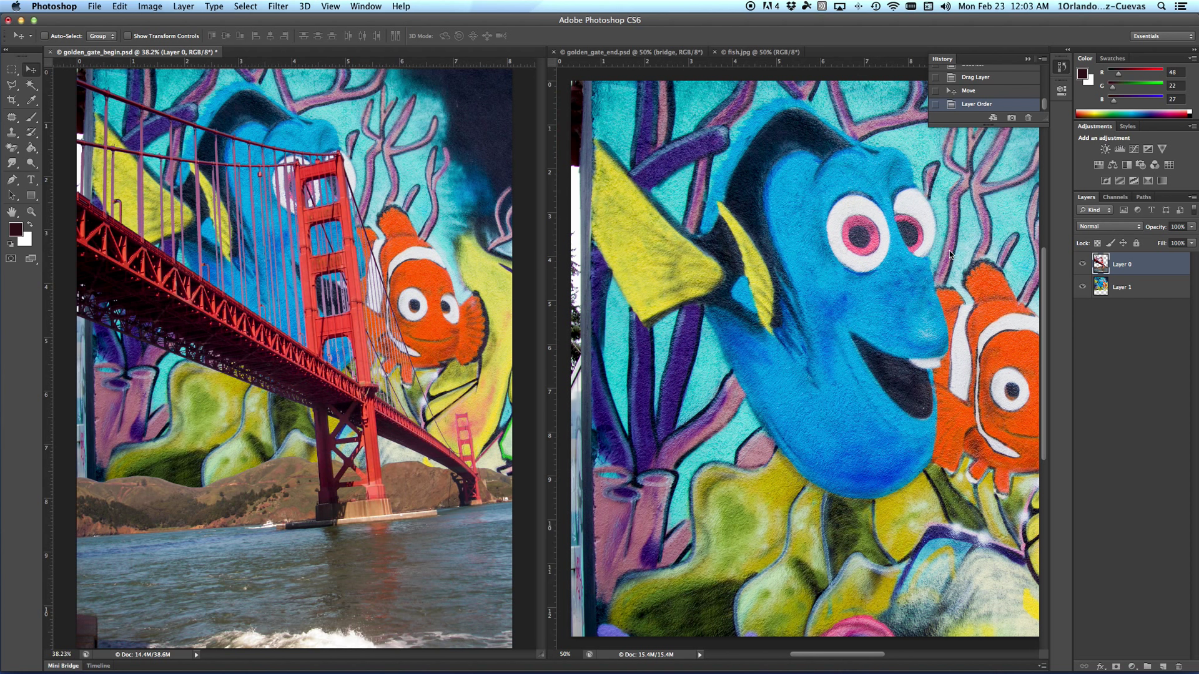
pyautogui.click(1152, 287)
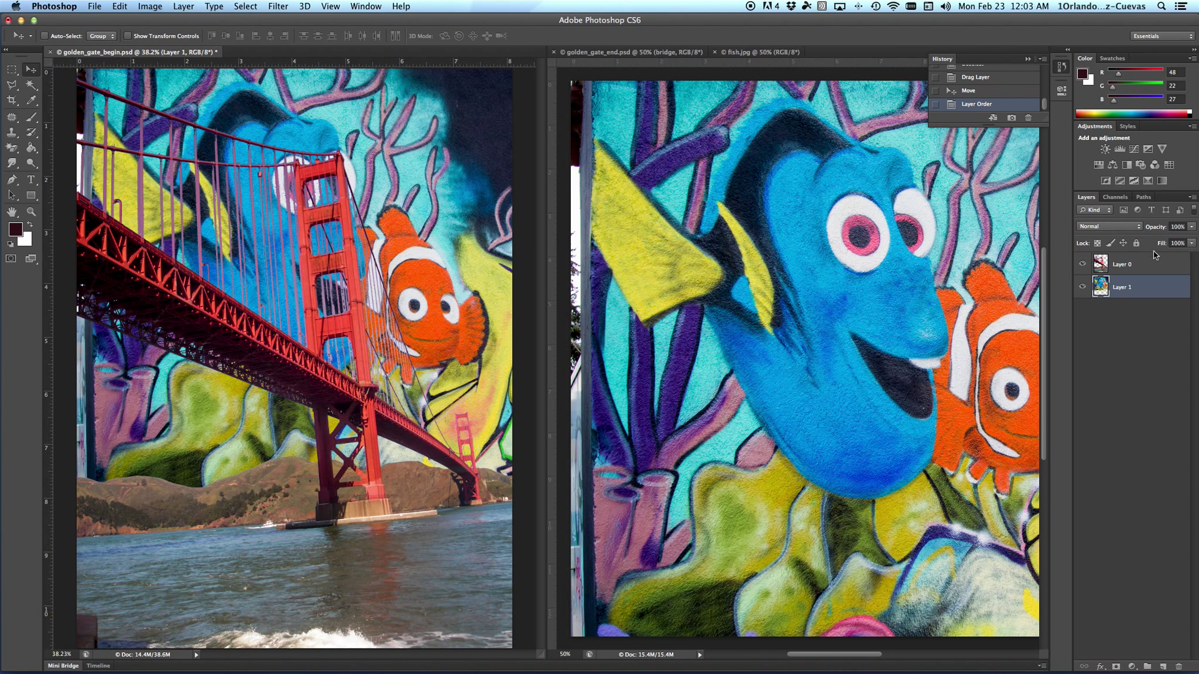
pyautogui.click(1192, 229)
pyautogui.moveTo(1193, 243); pyautogui.dragTo(1160, 242)
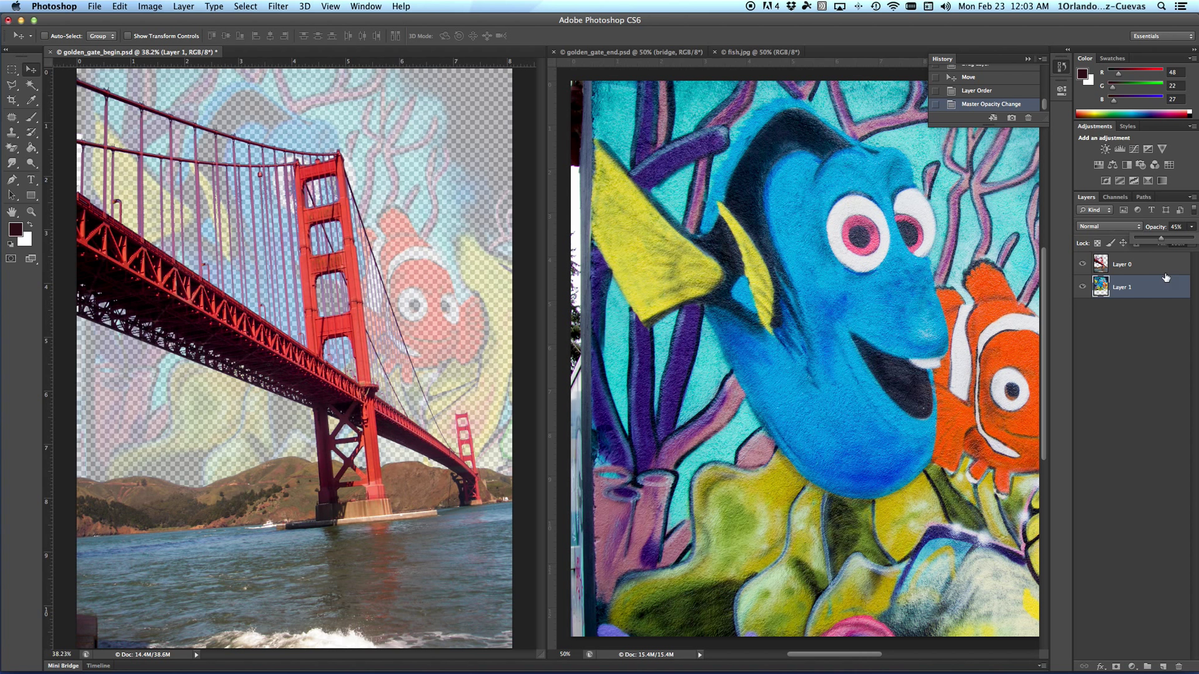
pyautogui.moveTo(1175, 243); pyautogui.dragTo(1196, 243)
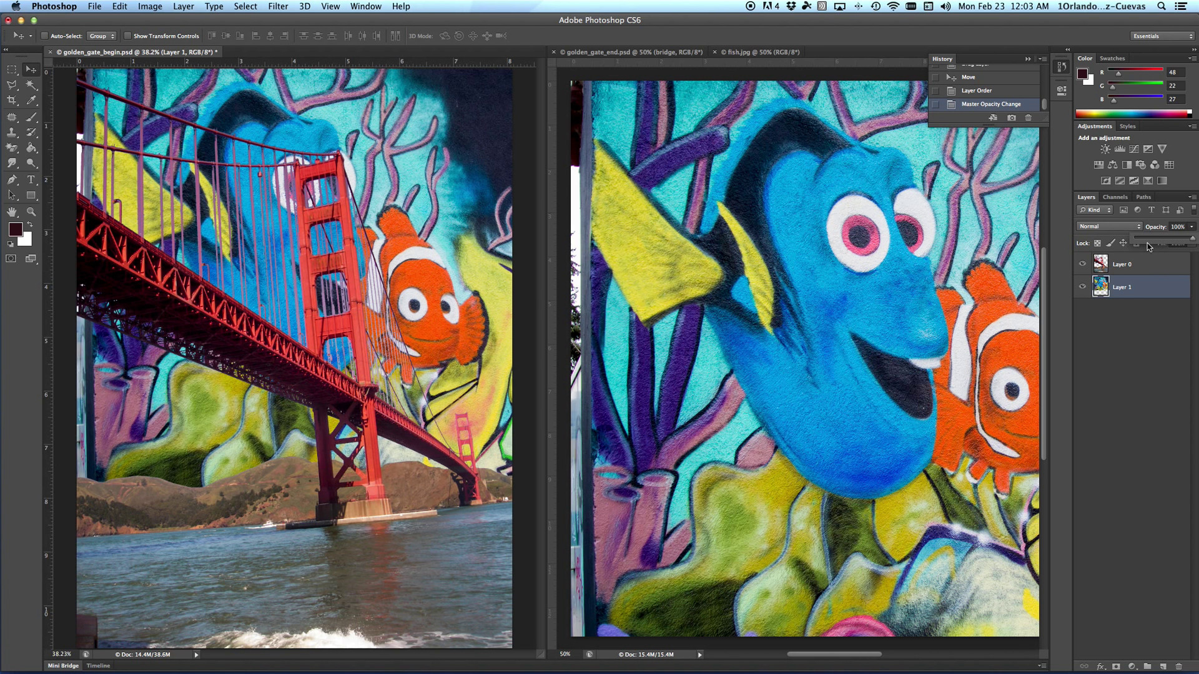
pyautogui.click(1152, 293)
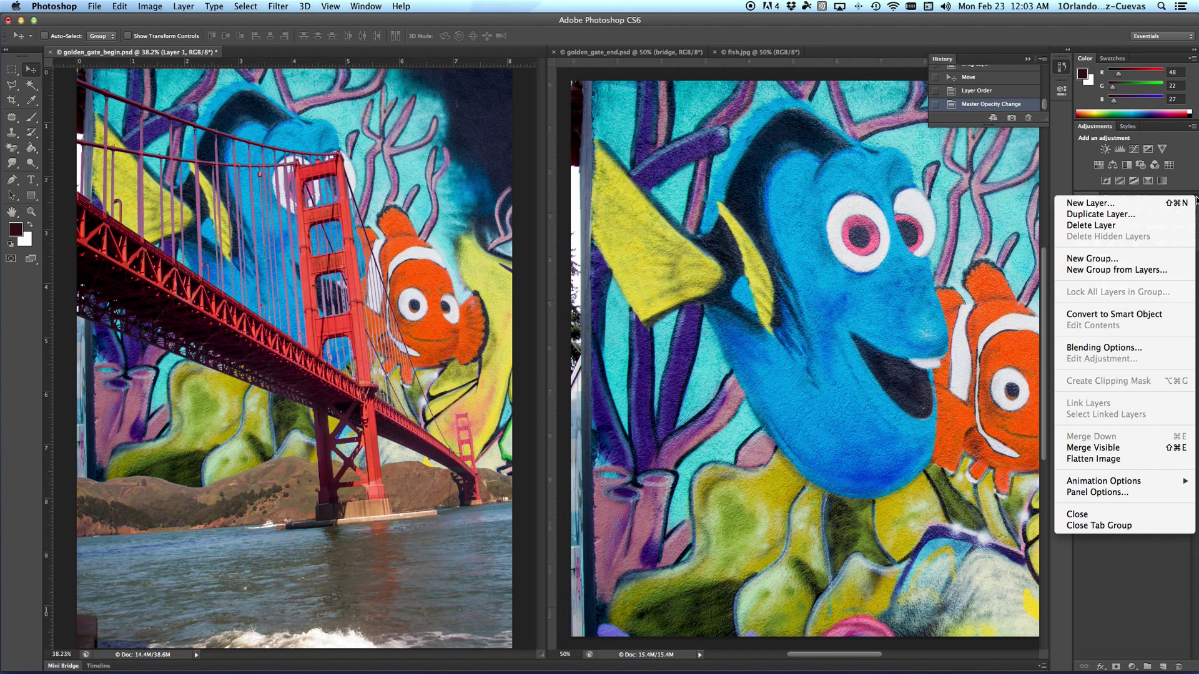
# Add a new Layer 2 and fill it with White
pyautogui.click(1167, 204)
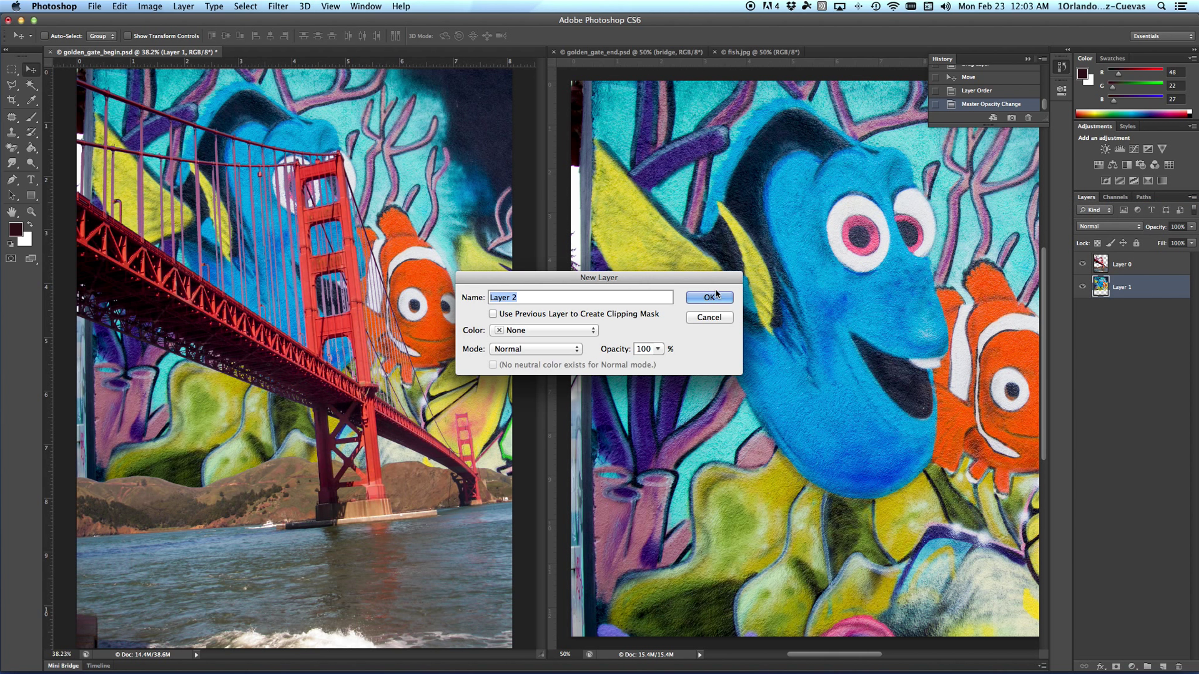
pyautogui.click(709, 297)
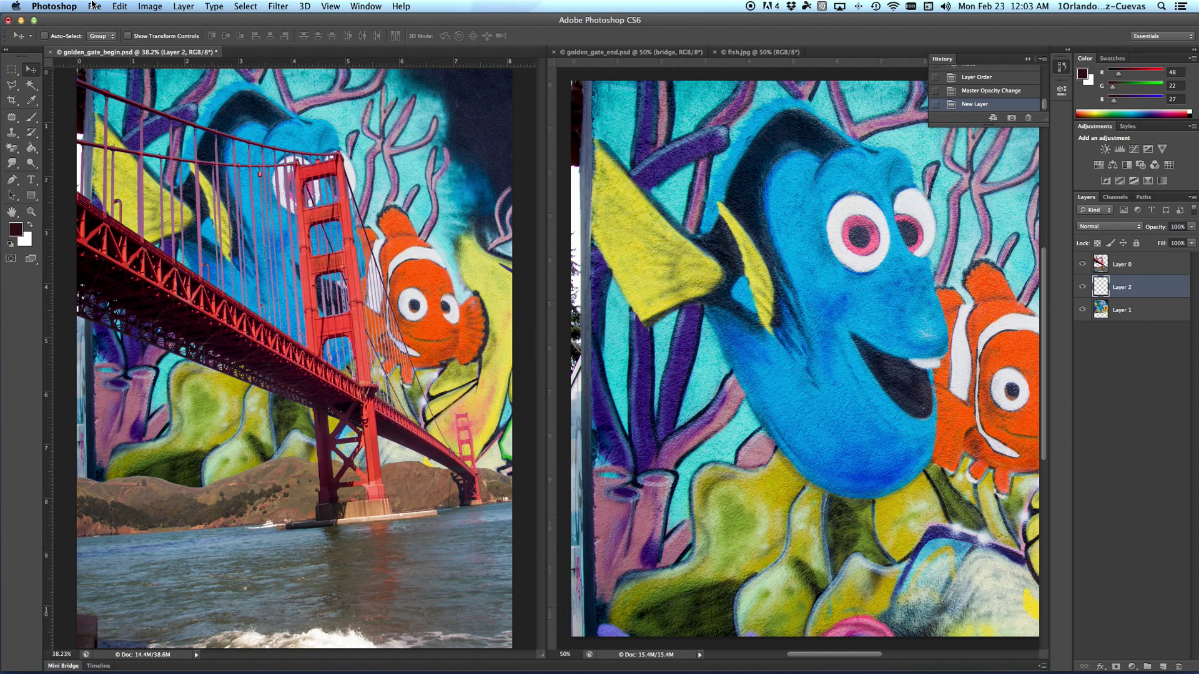
pyautogui.click(119, 6)
pyautogui.click(133, 197)
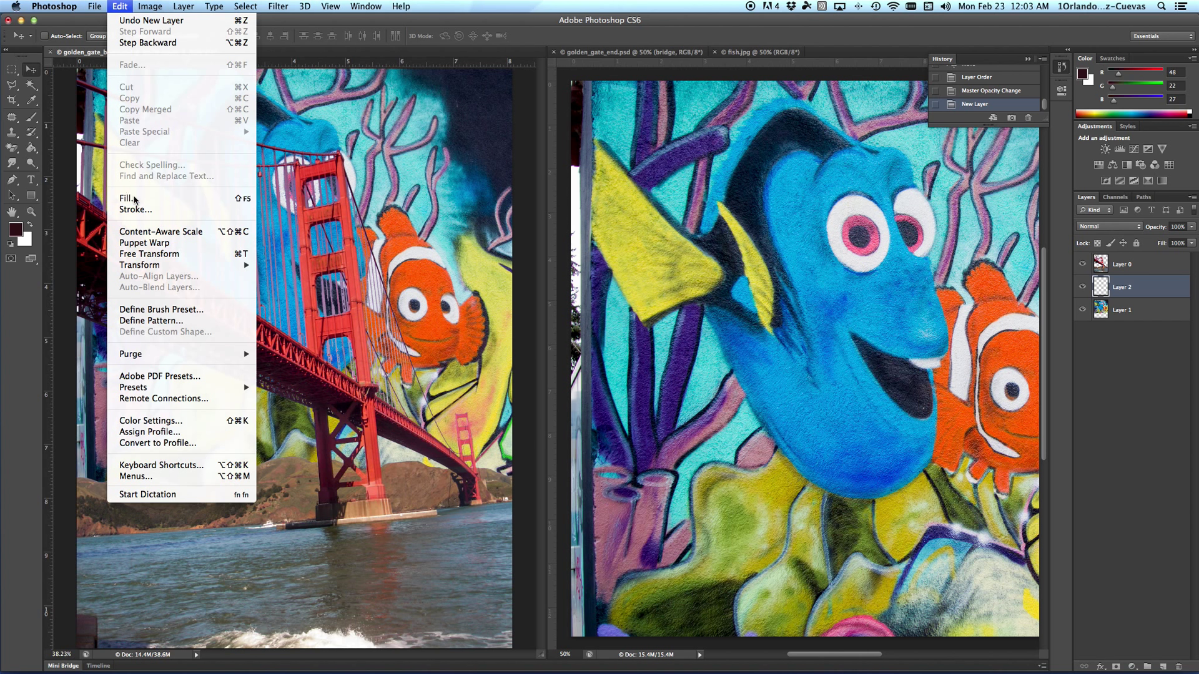
pyautogui.click(574, 285)
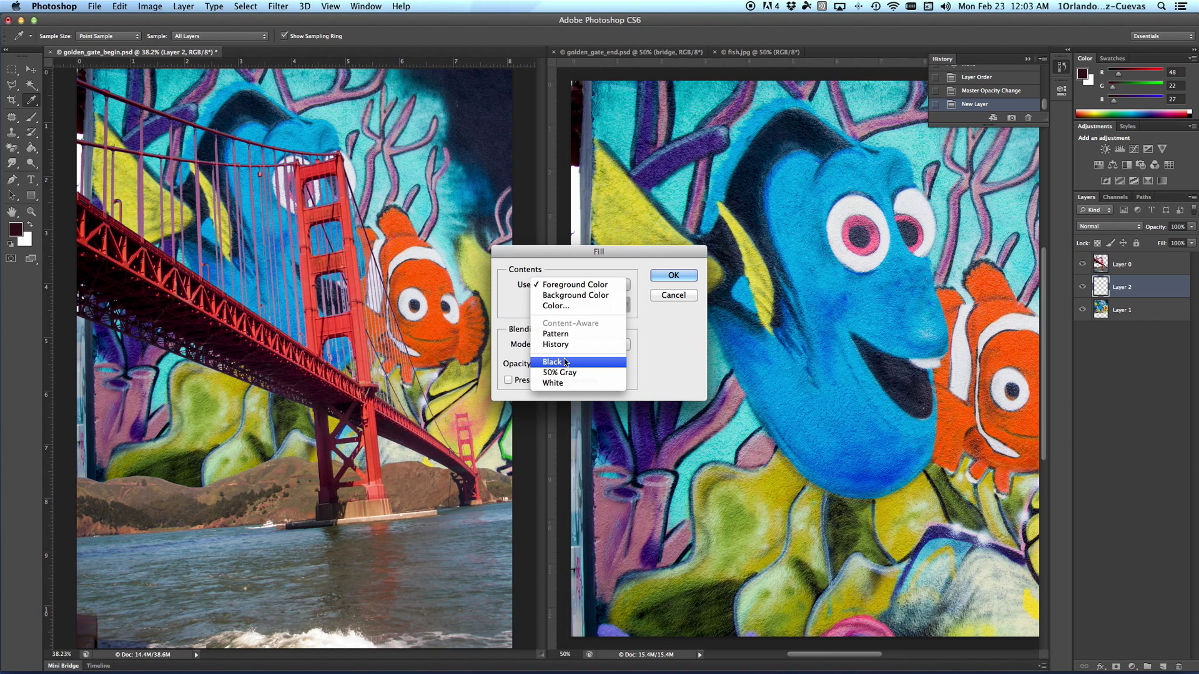
pyautogui.click(552, 383)
pyautogui.click(673, 276)
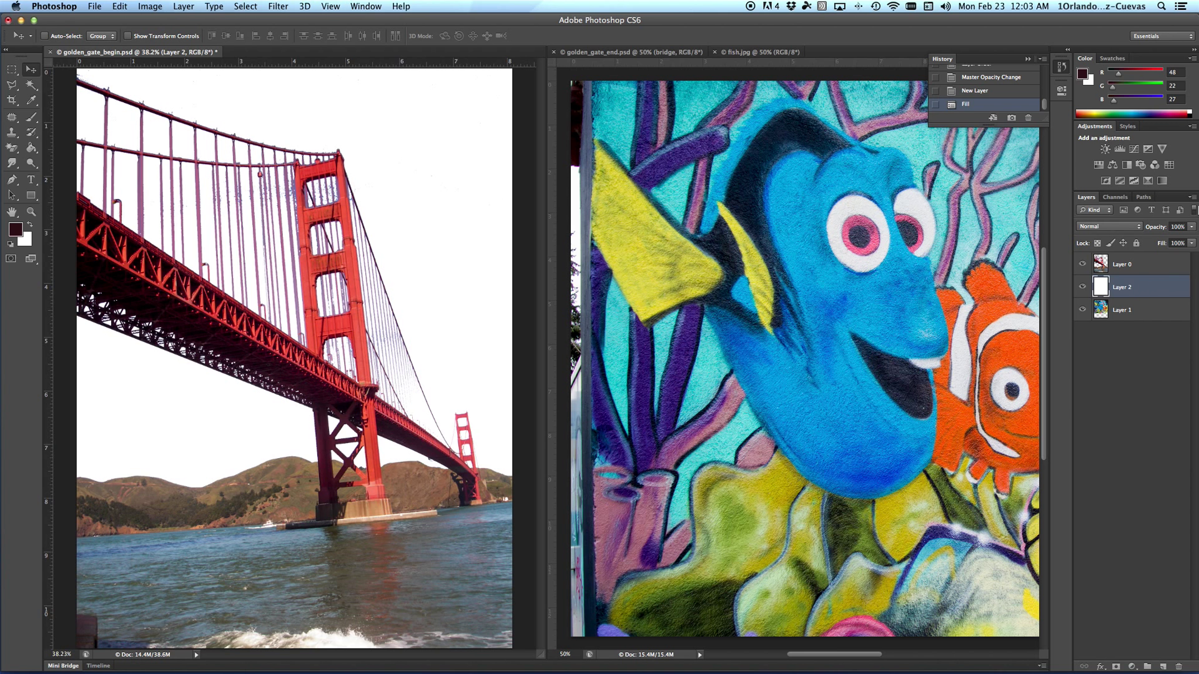
# Set Layer 2 to 50% opacity and toggle its visibility to compare
pyautogui.click(1192, 227)
pyautogui.moveTo(1163, 238); pyautogui.dragTo(1164, 238)
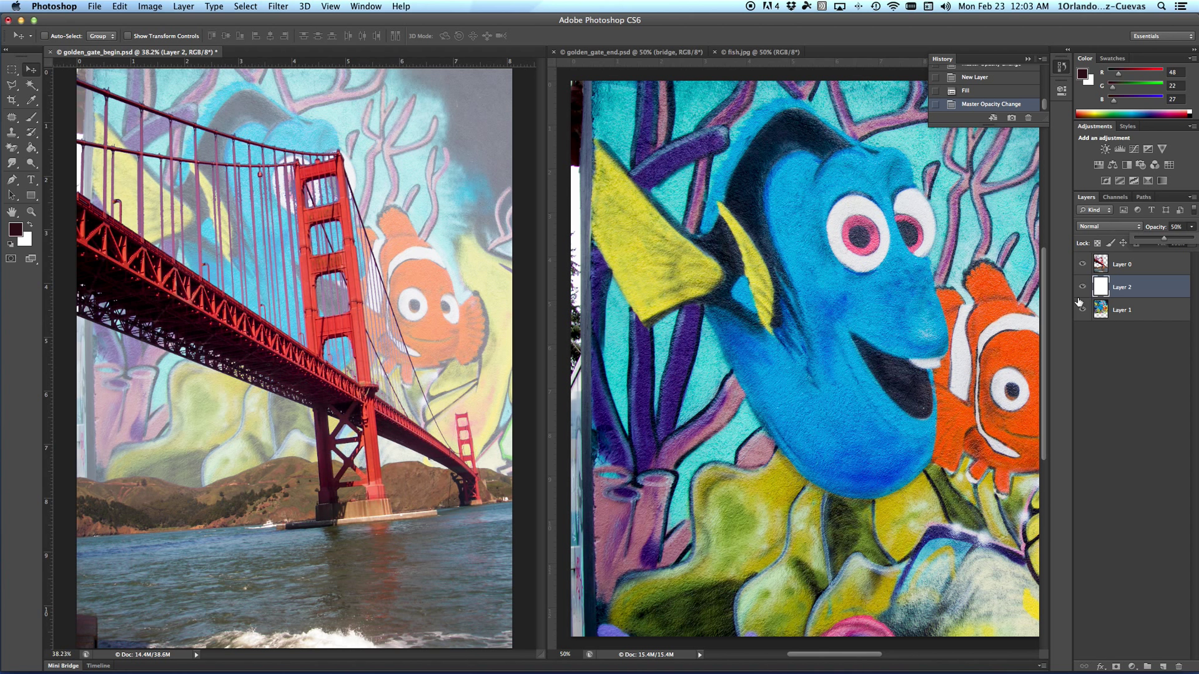
pyautogui.click(1082, 288)
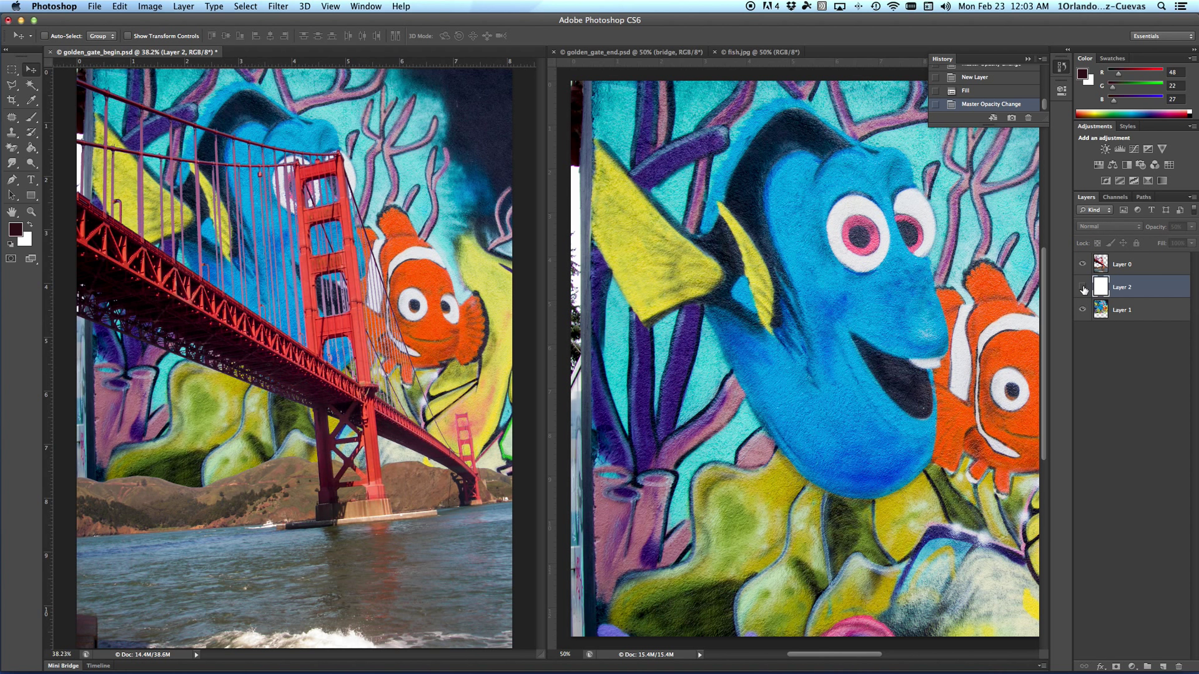
pyautogui.click(1083, 288)
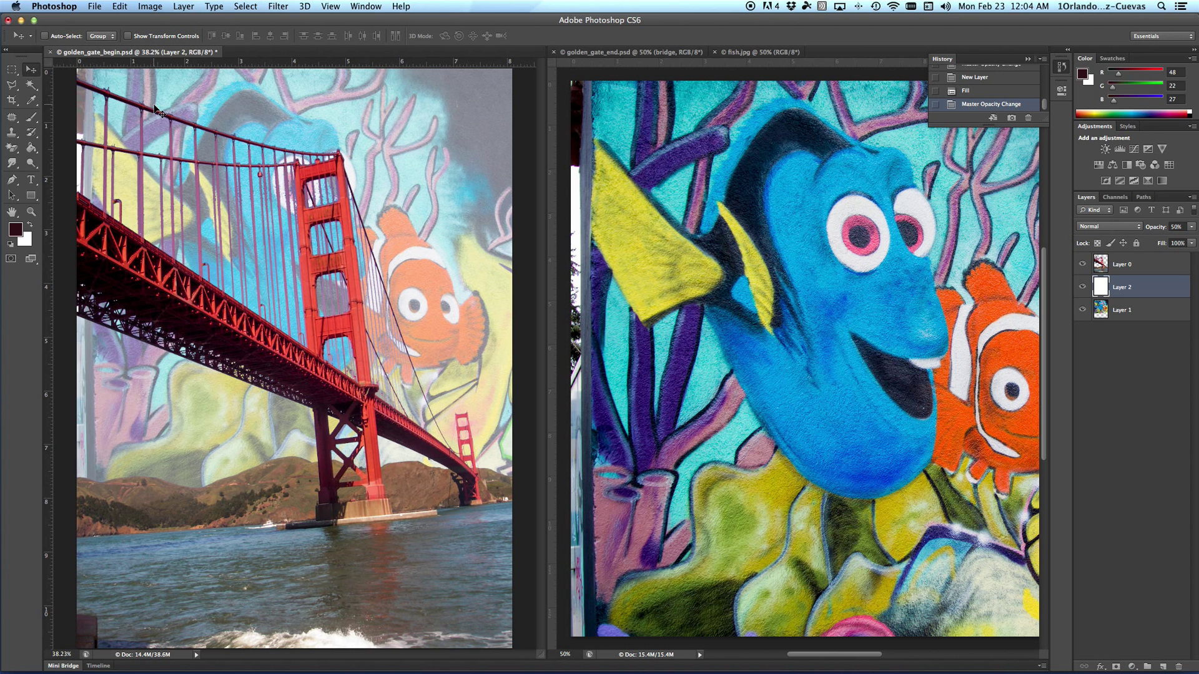
# Save as 'P2BOB GOlden Gate' PSD on the Desktop with Maximize Compatibility
pyautogui.click(97, 7)
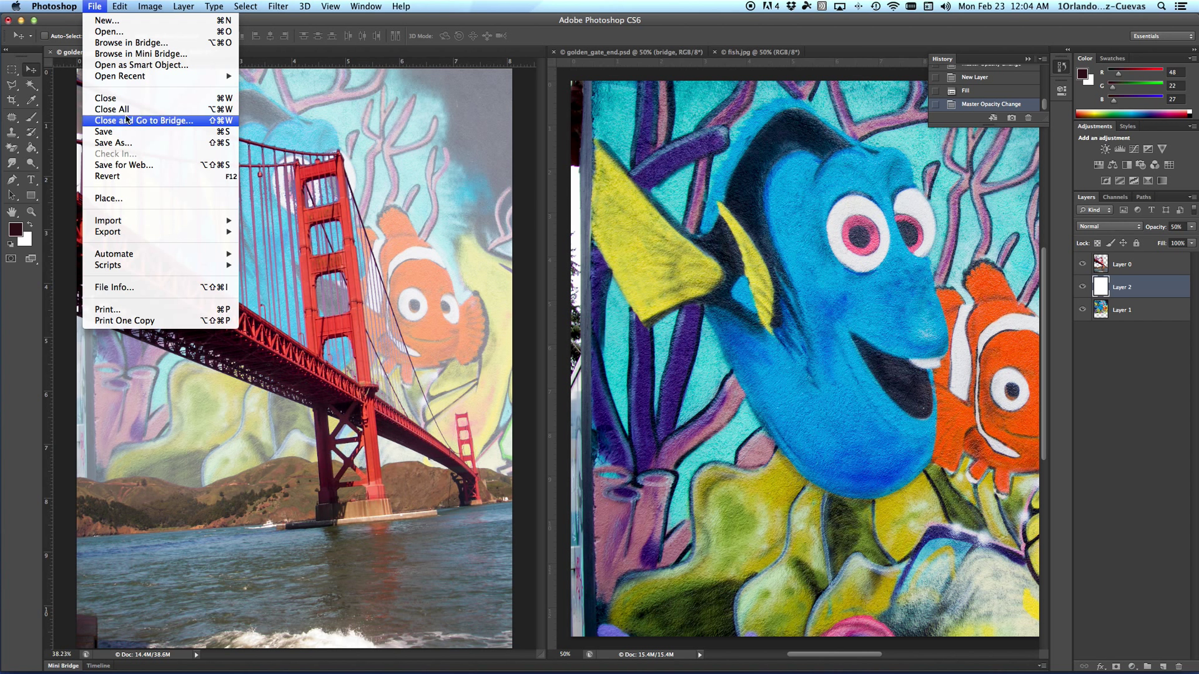
pyautogui.click(120, 143)
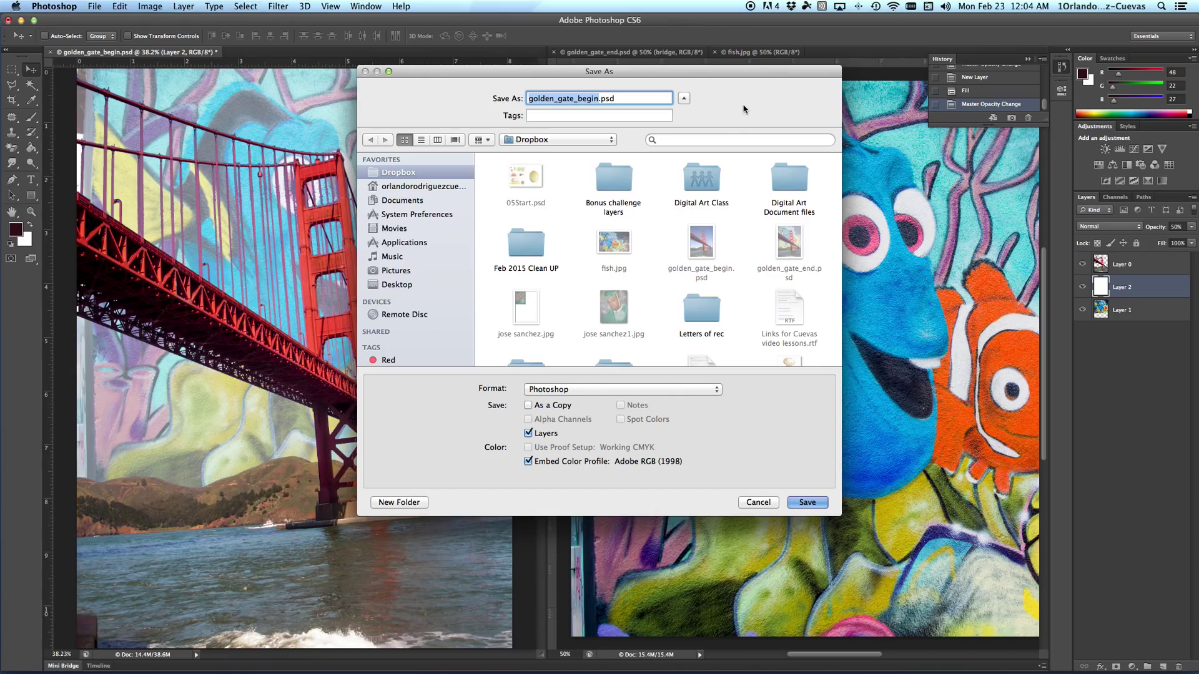
pyautogui.write('P2')
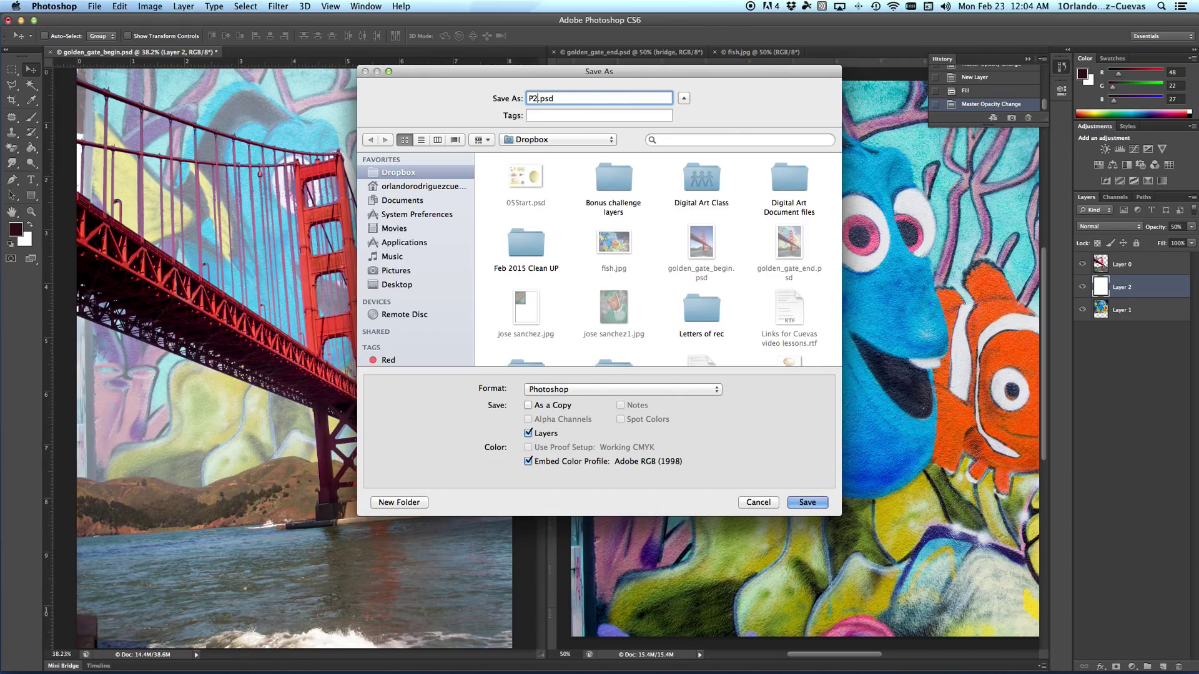
pyautogui.write('BOB GOlden Gate')
pyautogui.click(400, 285)
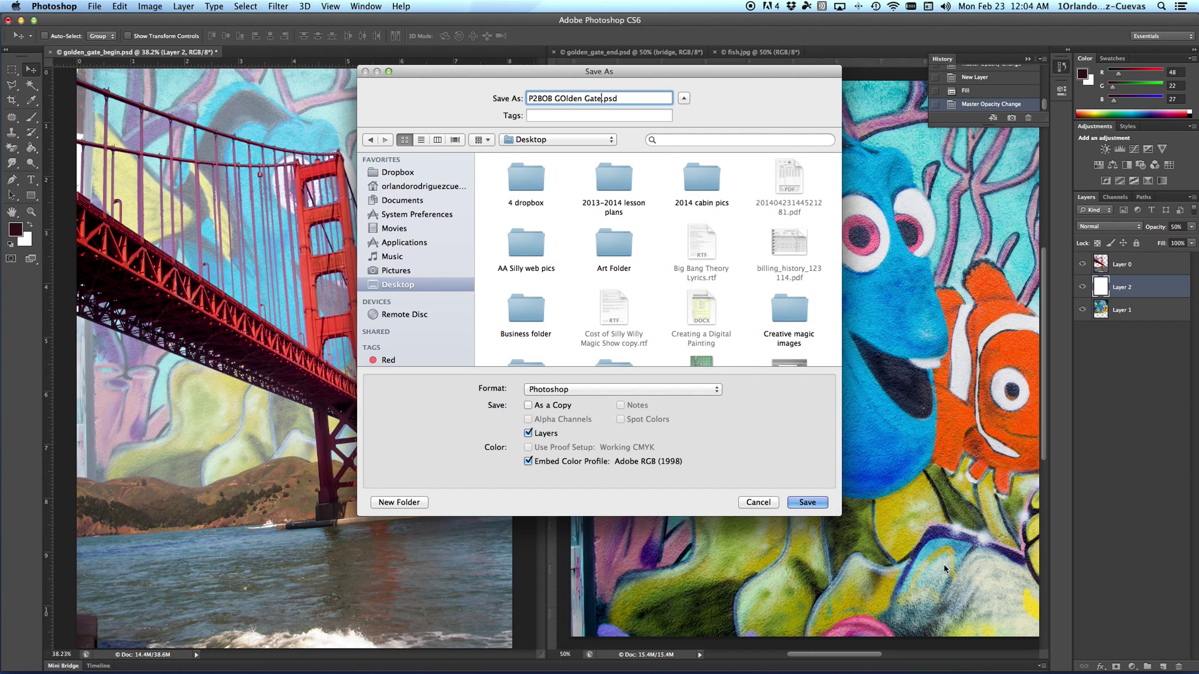
pyautogui.click(807, 502)
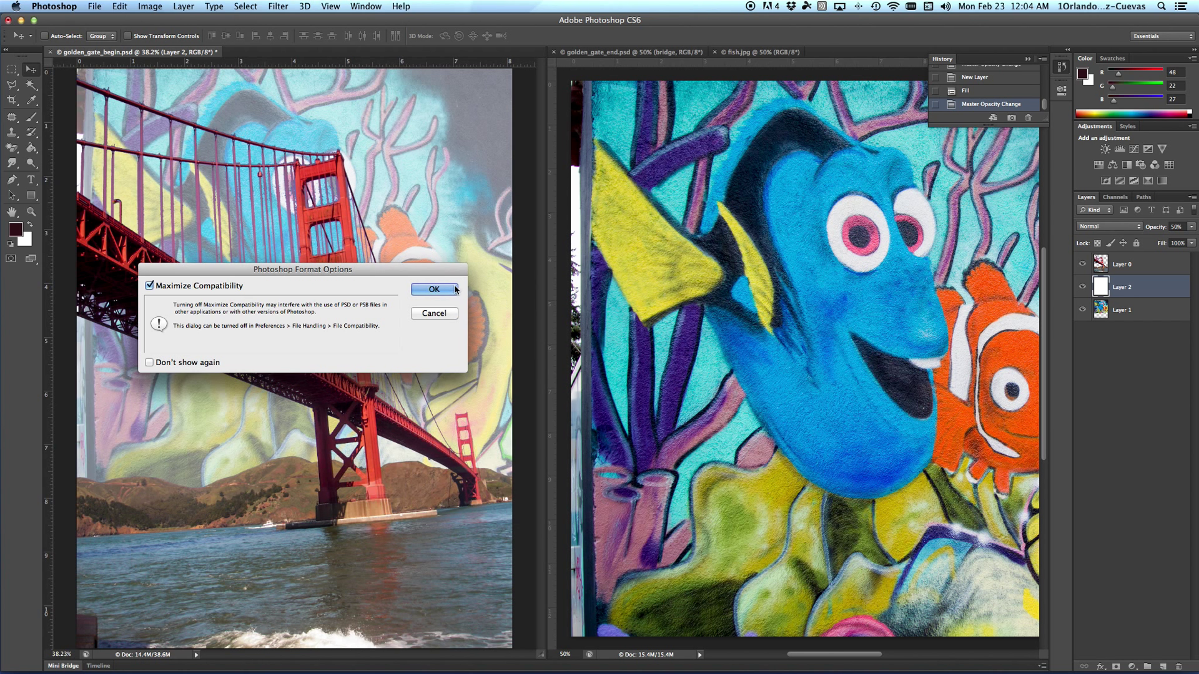
pyautogui.click(454, 289)
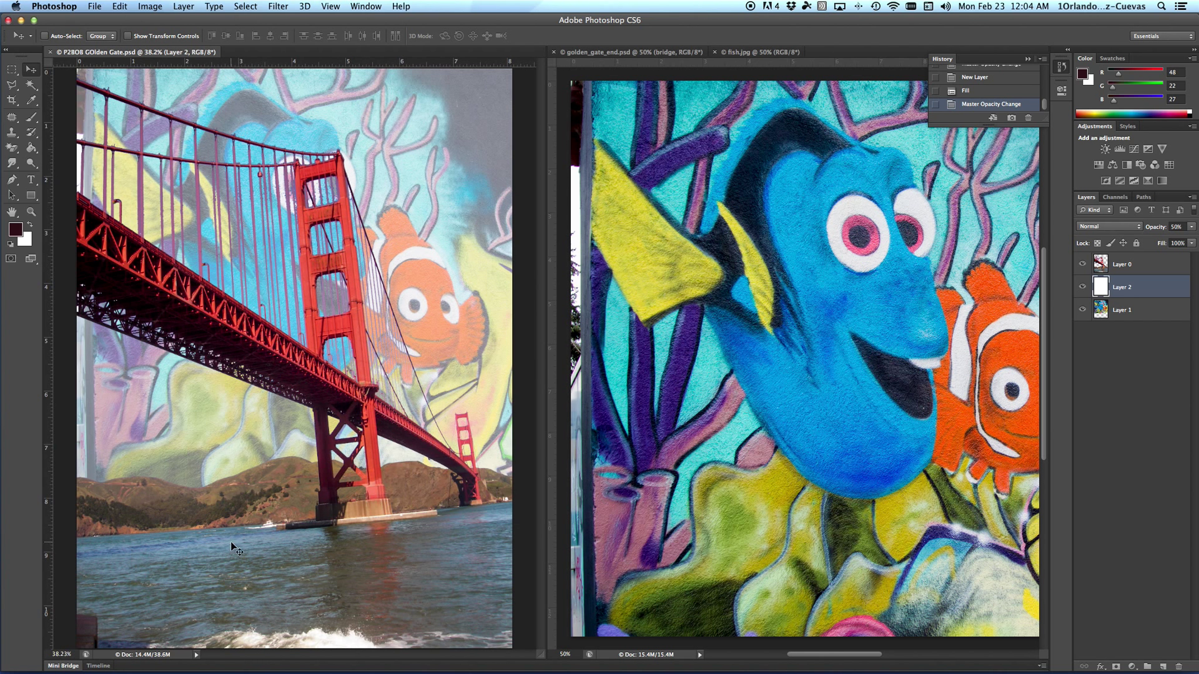